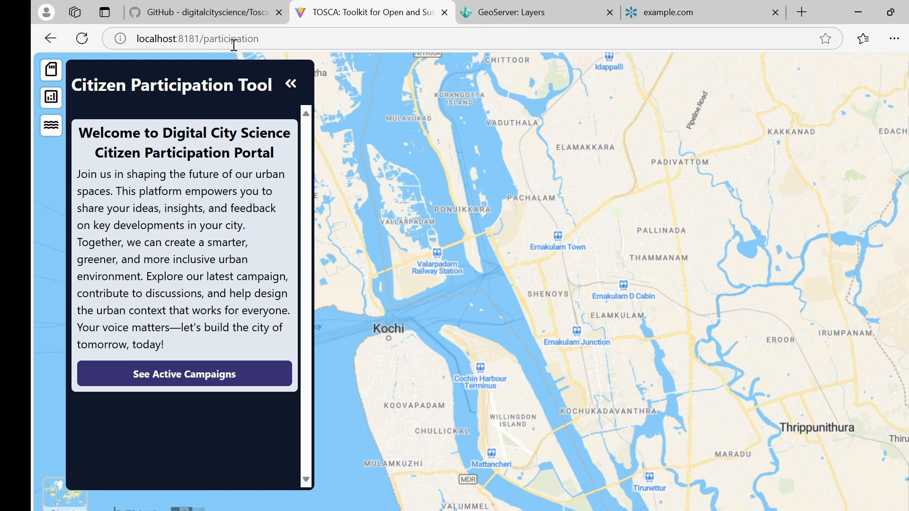
Show the active campaigns page in the Citizen Participation Tool panel.
{"action": "left_click", "coordinate": [200, 374]}
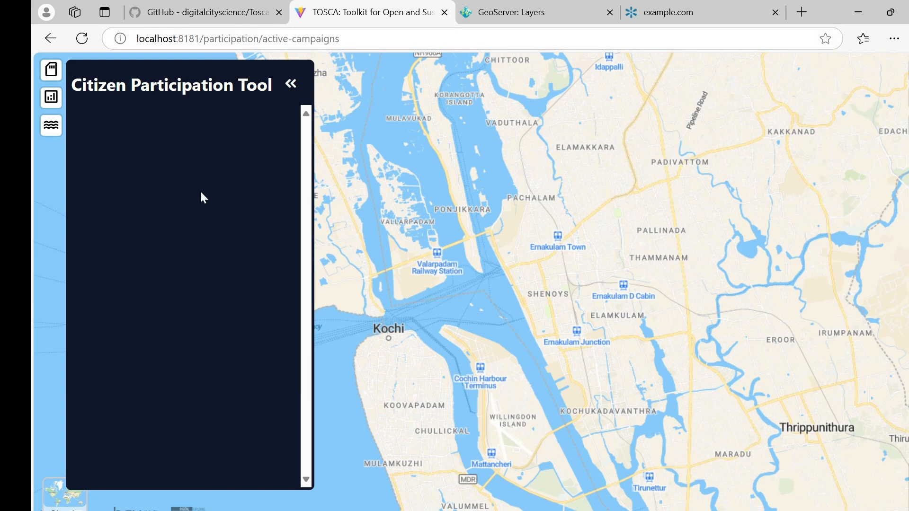
Sign in to the GeoNode site as admin.
{"action": "left_click", "coordinate": [682, 13]}
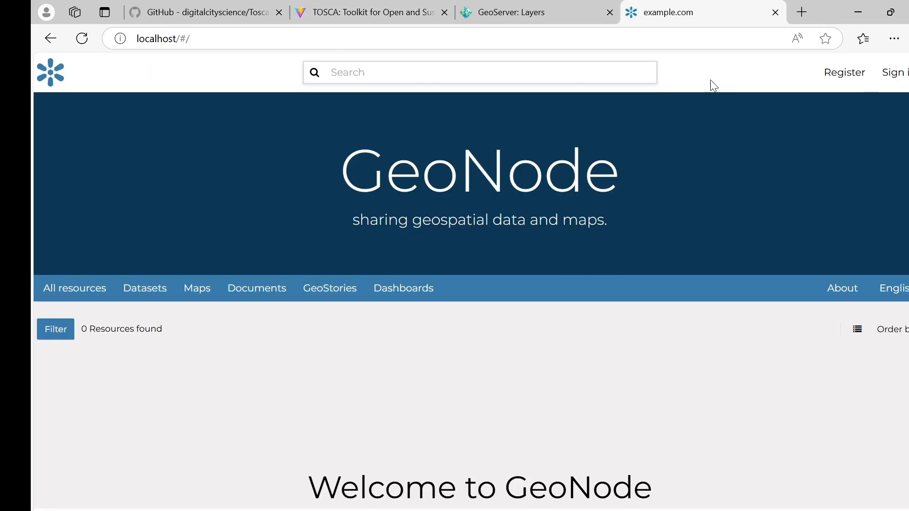
{"action": "left_click", "coordinate": [895, 74]}
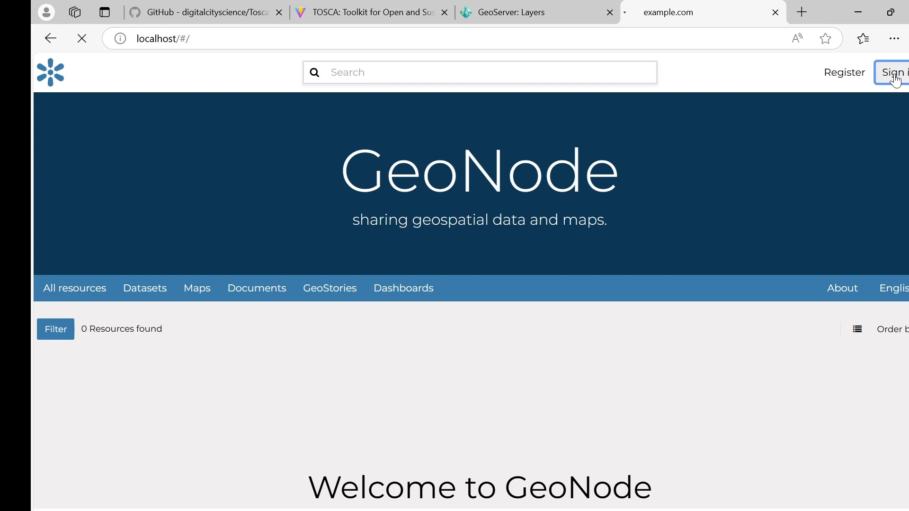
{"action": "left_click", "coordinate": [231, 293]}
{"action": "type", "text": "admin"}
{"action": "key", "text": "Tab"}
{"action": "key", "text": "Return"}
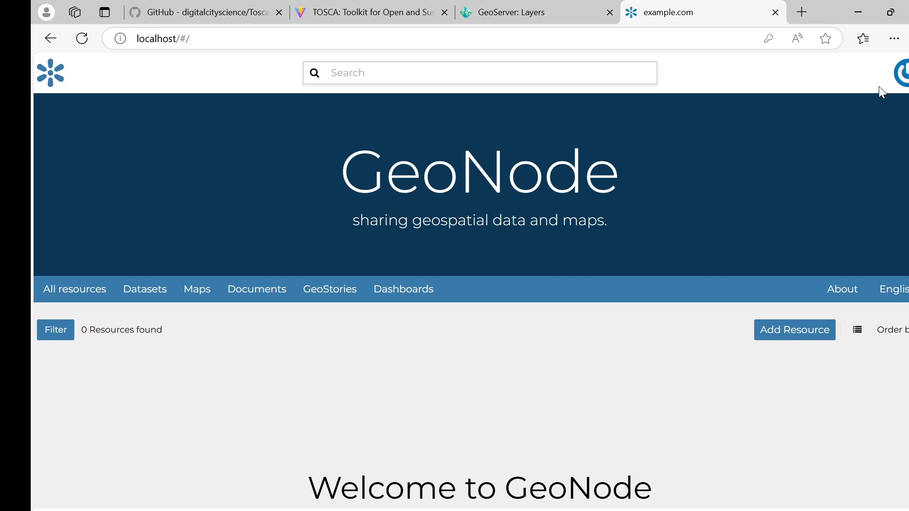
Open the Cpt section of GeoNode's Django site administration.
{"action": "left_click", "coordinate": [903, 78]}
{"action": "left_click", "coordinate": [856, 186]}
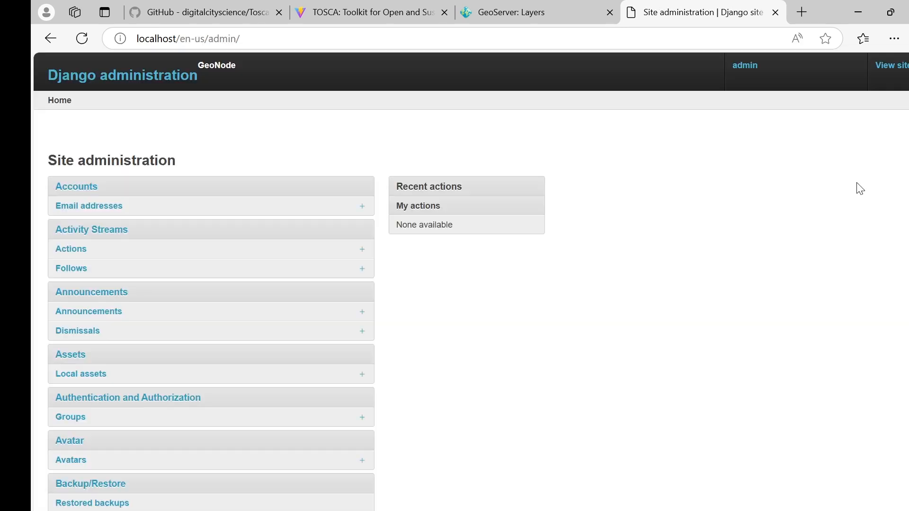
{"action": "scroll", "coordinate": [253, 255], "scroll_direction": "down", "scroll_amount": 10}
{"action": "left_click", "coordinate": [62, 427]}
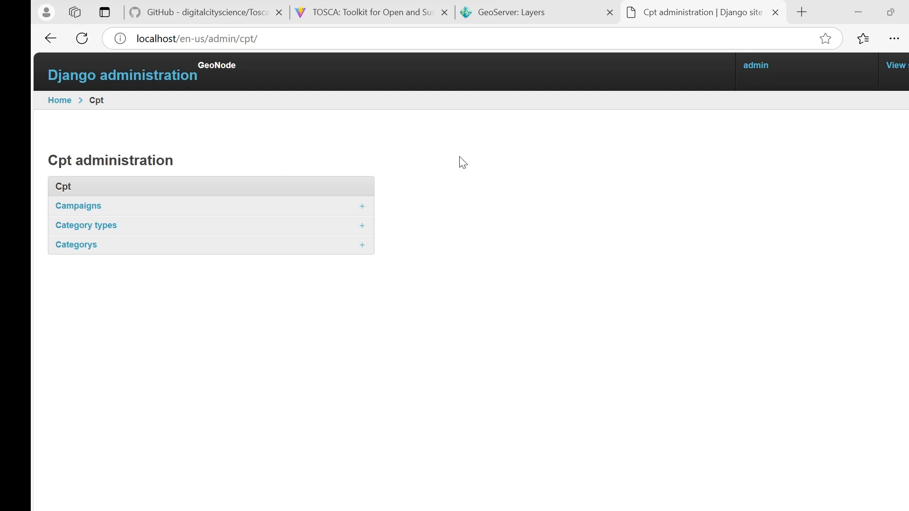
{"action": "left_click", "coordinate": [531, 14]}
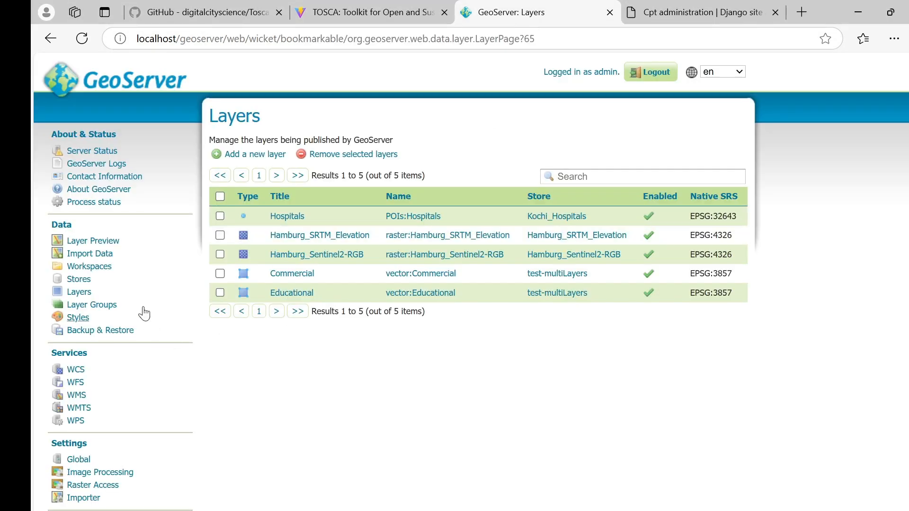
Log in to GeoServer as admin with the account password.
{"action": "left_click", "coordinate": [188, 242]}
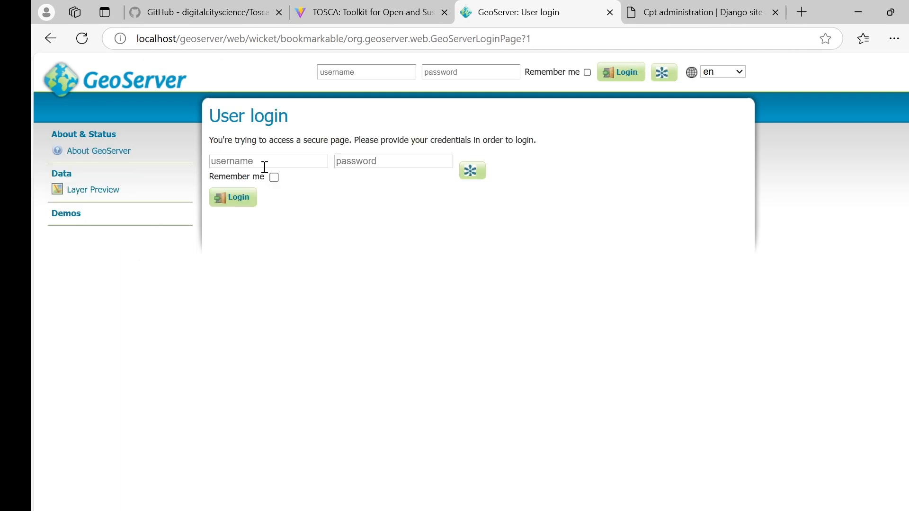
{"action": "left_click", "coordinate": [257, 162]}
{"action": "type", "text": "admin"}
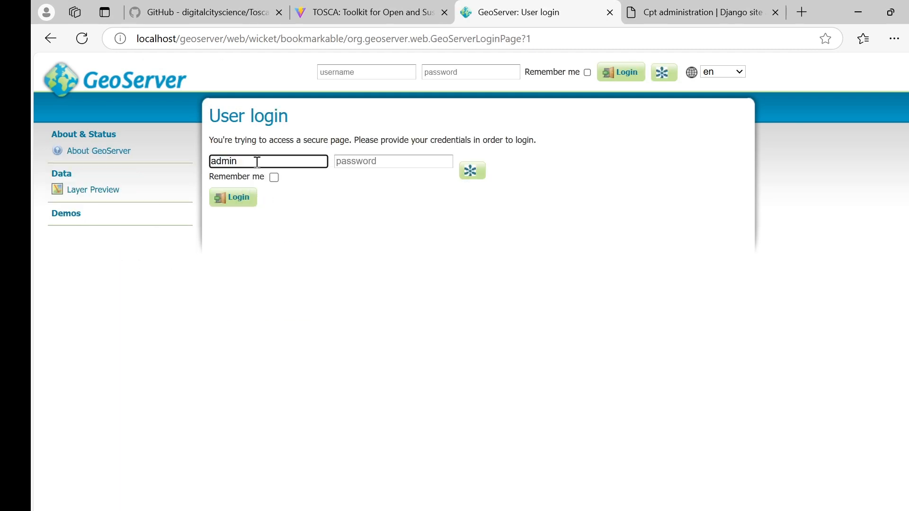
{"action": "key", "text": "Tab"}
{"action": "type", "text": "ge"}
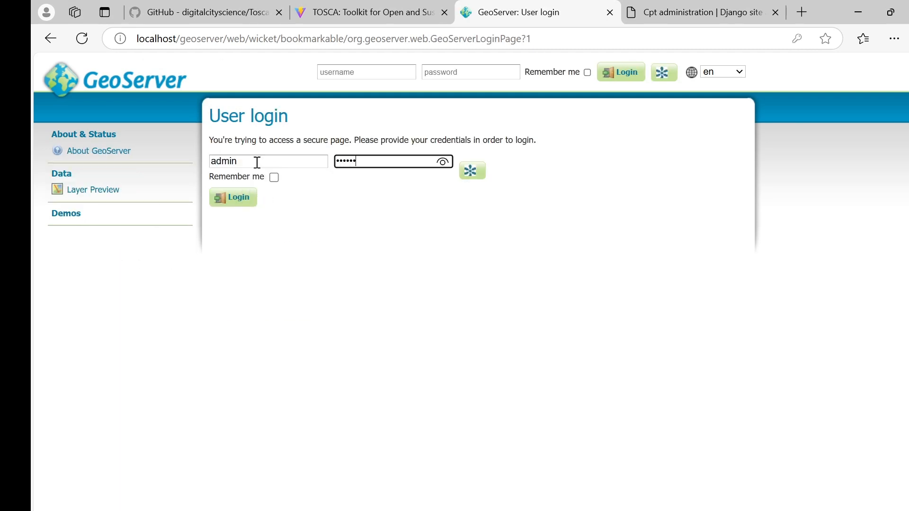
{"action": "type", "text": "oserver"}
{"action": "key", "text": "Return"}
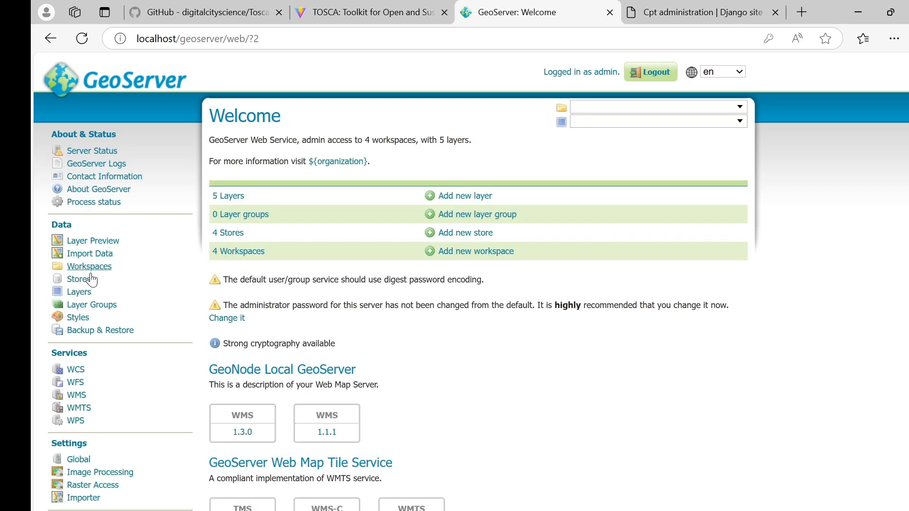
Create a GeoServer workspace named CPT with CPT as its namespace URI.
{"action": "left_click", "coordinate": [82, 280]}
{"action": "left_click", "coordinate": [82, 267]}
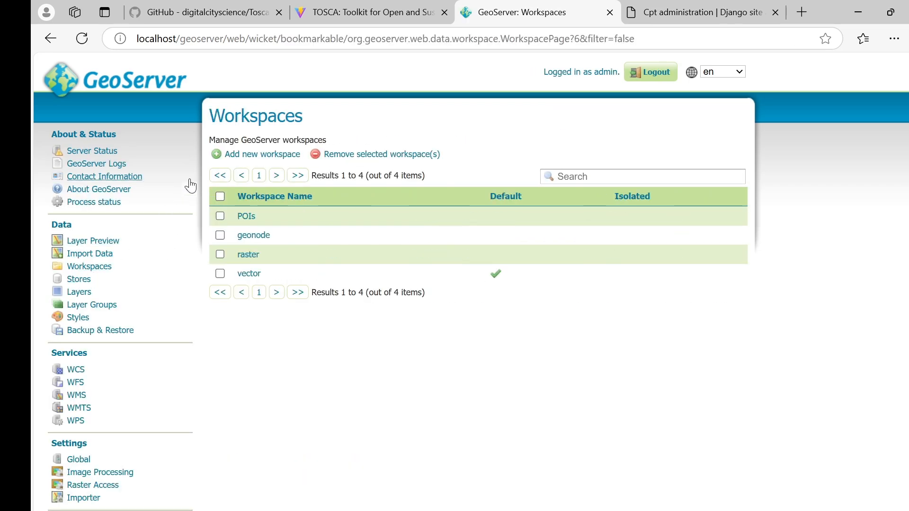
{"action": "left_click", "coordinate": [261, 155]}
{"action": "left_click", "coordinate": [272, 220]}
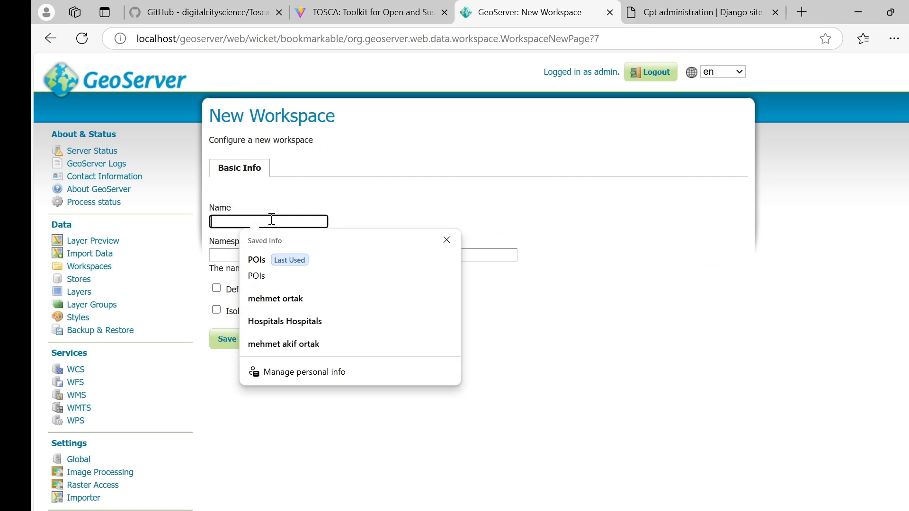
{"action": "type", "text": "CPT"}
{"action": "key", "text": "ctrl+a"}
{"action": "key", "text": "ctrl+c"}
{"action": "key", "text": "Tab"}
{"action": "key", "text": "ctrl+v"}
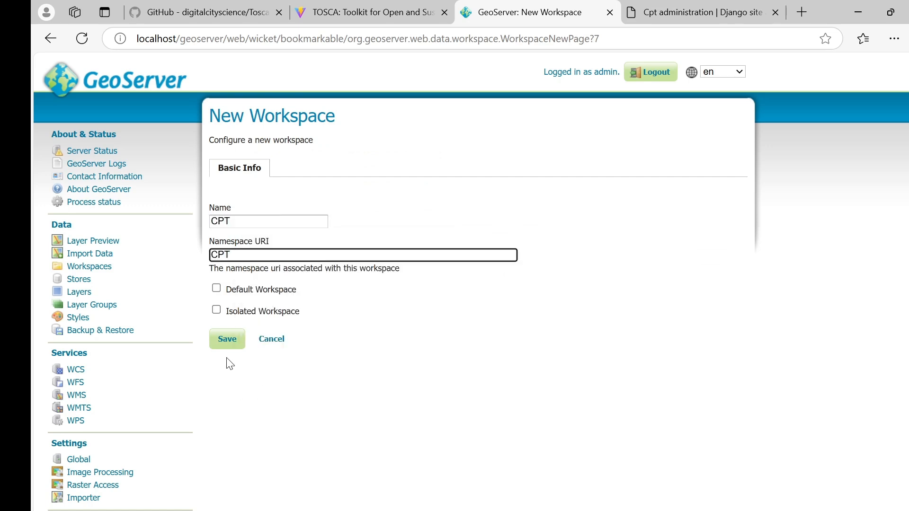
{"action": "left_click", "coordinate": [232, 345]}
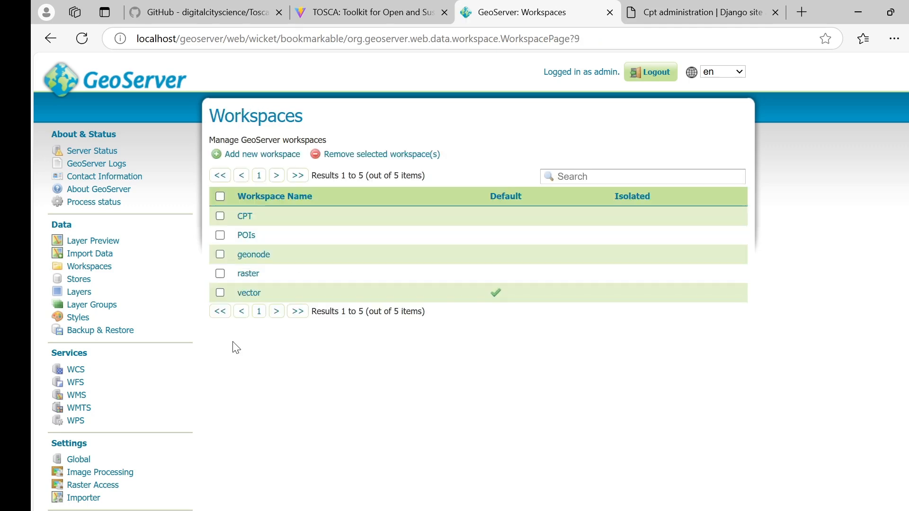
Start a new GeoPackage data store in the CPT workspace.
{"action": "left_click", "coordinate": [88, 284]}
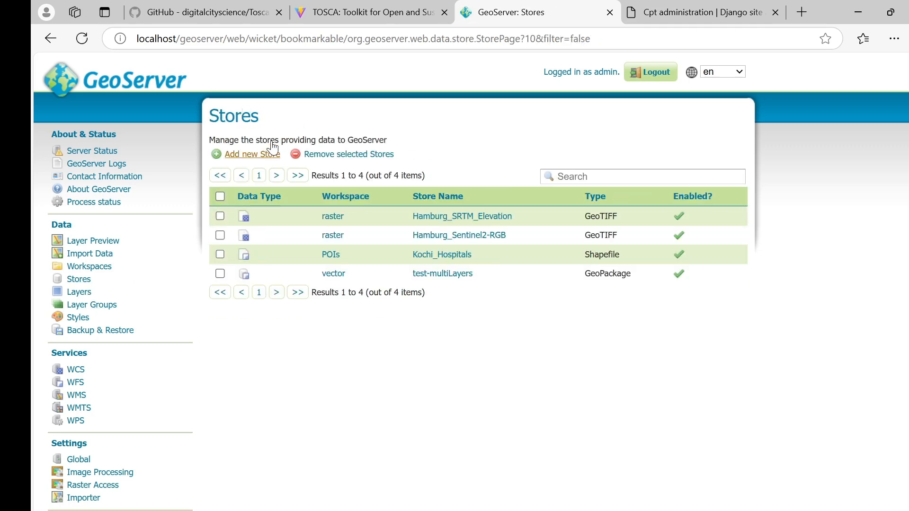
{"action": "left_click", "coordinate": [244, 151]}
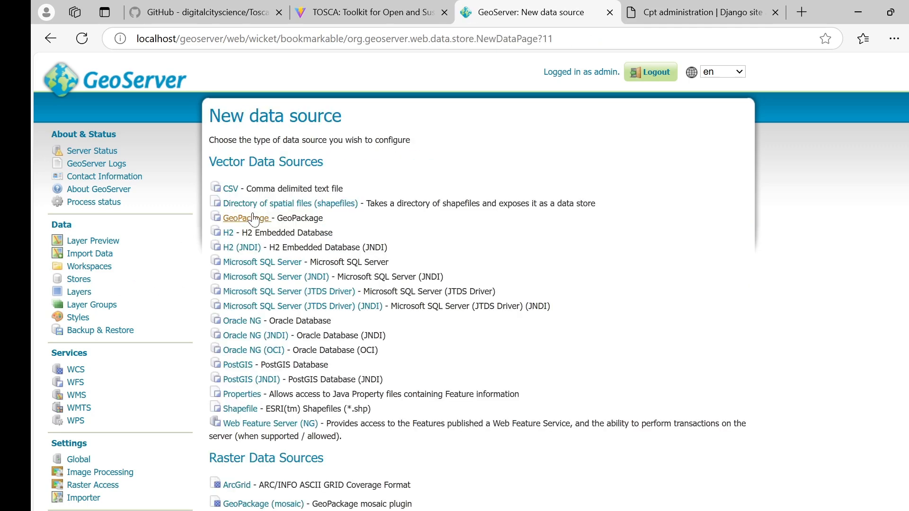
{"action": "left_click", "coordinate": [254, 219]}
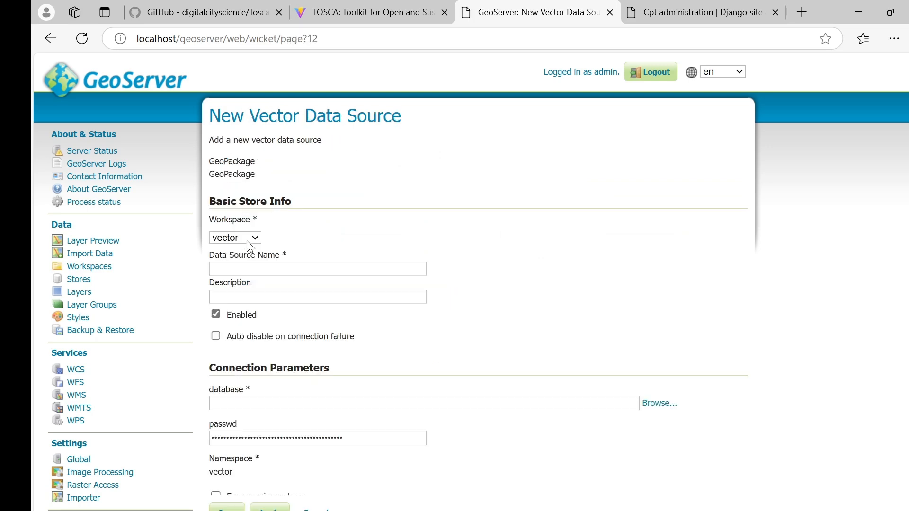
{"action": "left_click", "coordinate": [248, 238]}
{"action": "left_click", "coordinate": [237, 256]}
Point the store at /mnt/geospatial_data_folder/kochi_citizen_participation.gpkg.
{"action": "left_click", "coordinate": [660, 404]}
{"action": "left_click", "coordinate": [320, 166]}
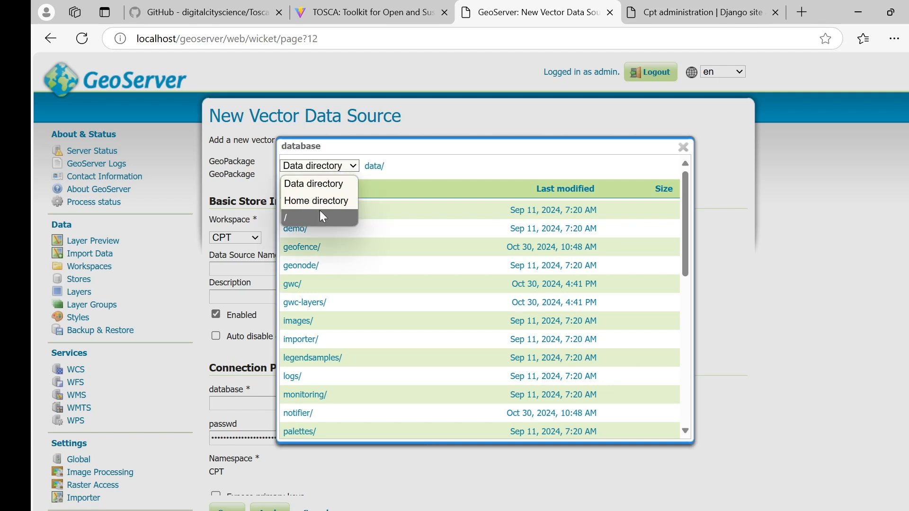
{"action": "left_click", "coordinate": [319, 211]}
{"action": "scroll", "coordinate": [324, 293], "scroll_direction": "down", "scroll_amount": 3}
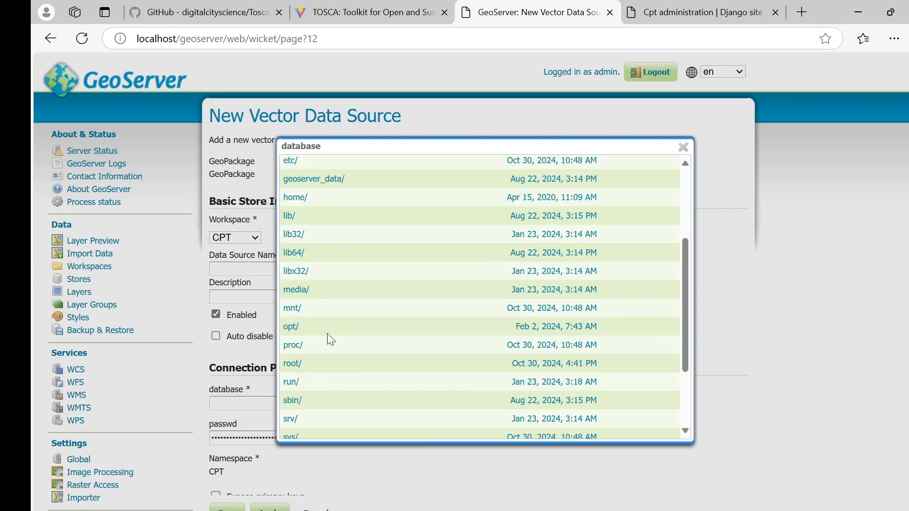
{"action": "left_click", "coordinate": [298, 314]}
{"action": "left_click", "coordinate": [331, 210]}
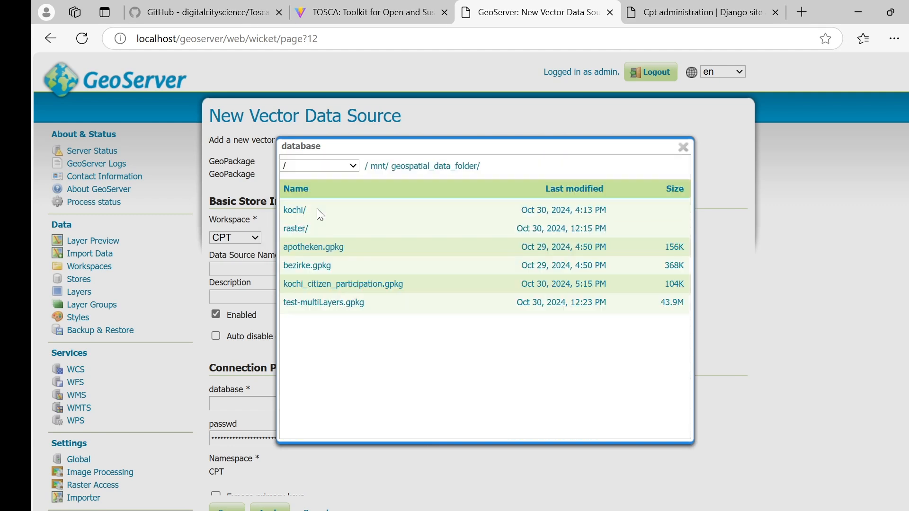
{"action": "left_click", "coordinate": [362, 285]}
{"action": "double_click", "coordinate": [360, 403]}
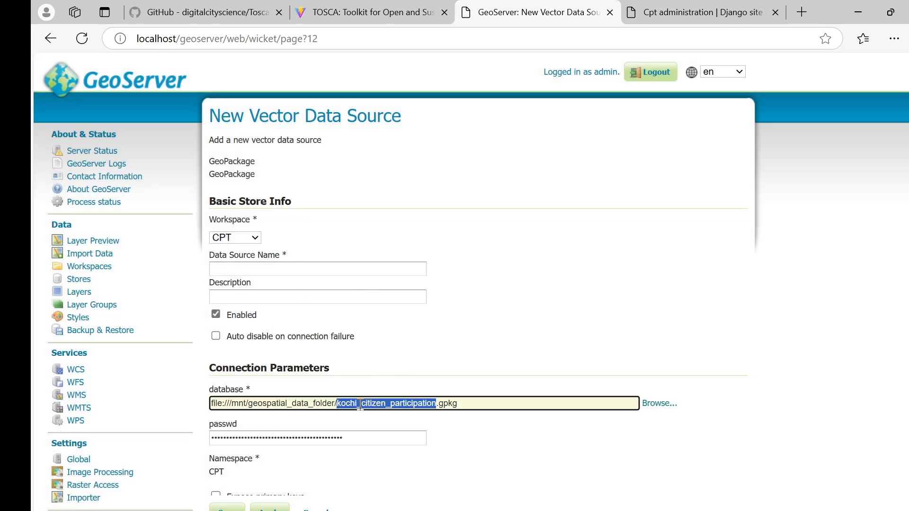
Name and describe the store kochi-new-park and save it.
{"action": "left_click", "coordinate": [261, 267]}
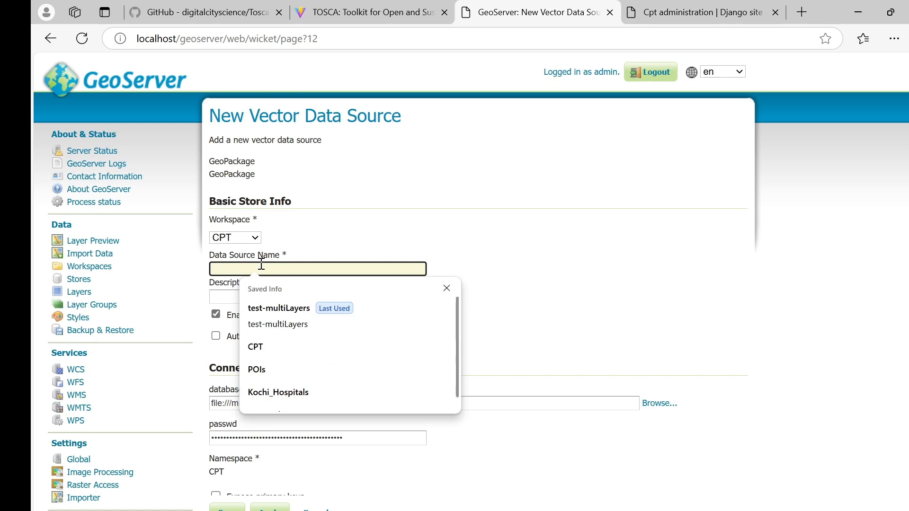
{"action": "type", "text": "kochi-new-park"}
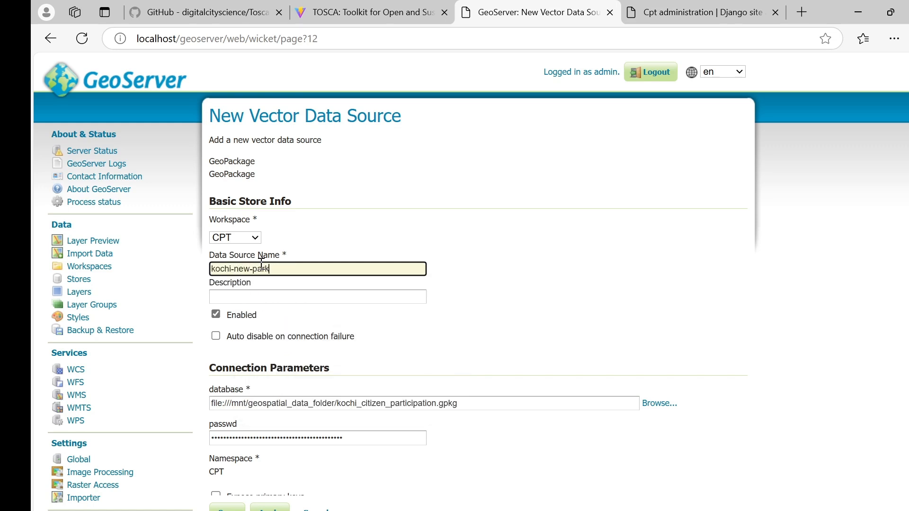
{"action": "key", "text": "ctrl+a"}
{"action": "key", "text": "ctrl+c"}
{"action": "key", "text": "Tab"}
{"action": "key", "text": "ctrl+v"}
{"action": "left_click", "coordinate": [460, 311]}
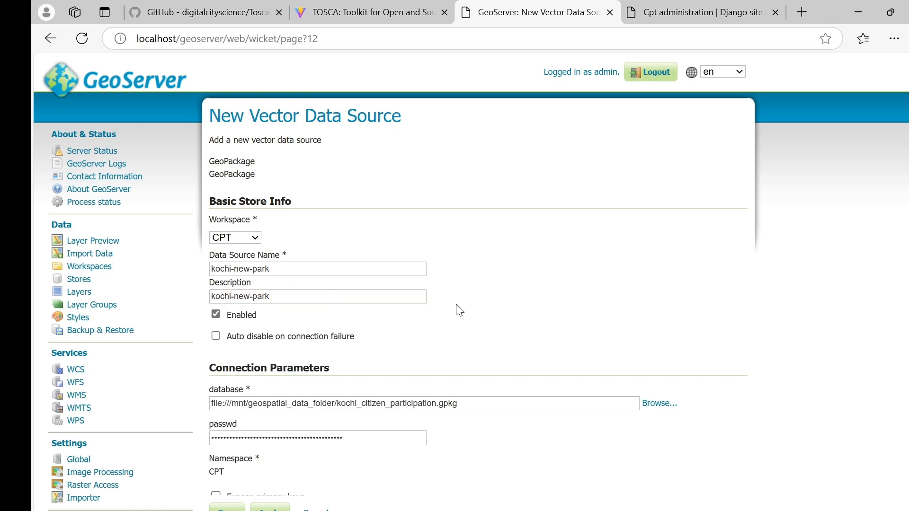
{"action": "double_click", "coordinate": [267, 266]}
{"action": "left_click", "coordinate": [648, 287]}
{"action": "left_click", "coordinate": [227, 510]}
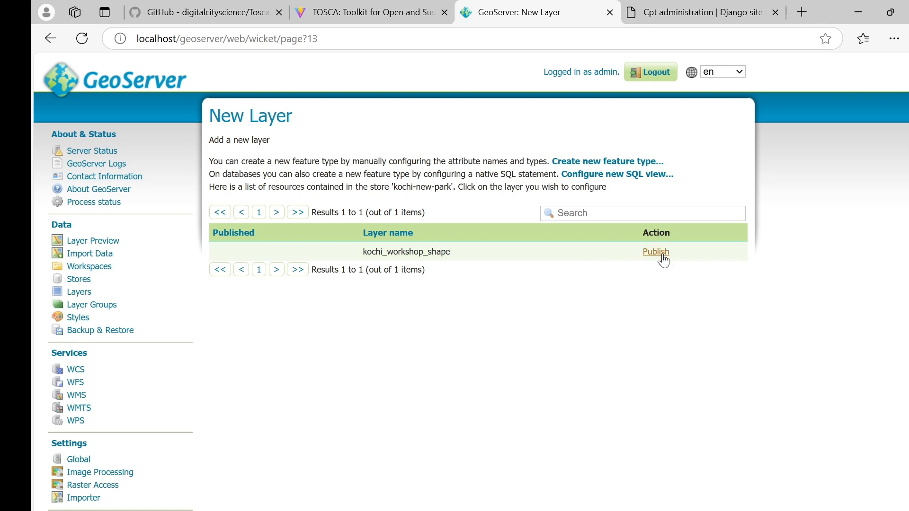
Publish kochi_workshop_shape, renaming its layer name and title to kochi_west_new_park.
{"action": "left_click", "coordinate": [656, 252]}
{"action": "left_click", "coordinate": [311, 351]}
{"action": "key", "text": "BackSpace"}
{"action": "key", "text": "BackSpace"}
{"action": "key", "text": "BackSpace"}
{"action": "key", "text": "BackSpace"}
{"action": "key", "text": "BackSpace"}
{"action": "key", "text": "BackSpace"}
{"action": "key", "text": "BackSpace"}
{"action": "key", "text": "BackSpace"}
{"action": "key", "text": "BackSpace"}
{"action": "key", "text": "BackSpace"}
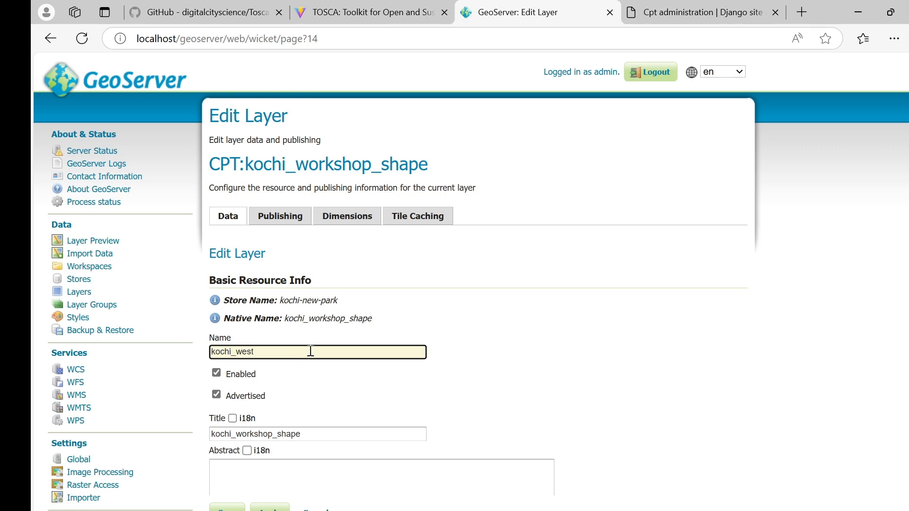
{"action": "type", "text": "est_new_park"}
{"action": "key", "text": "ctrl+a"}
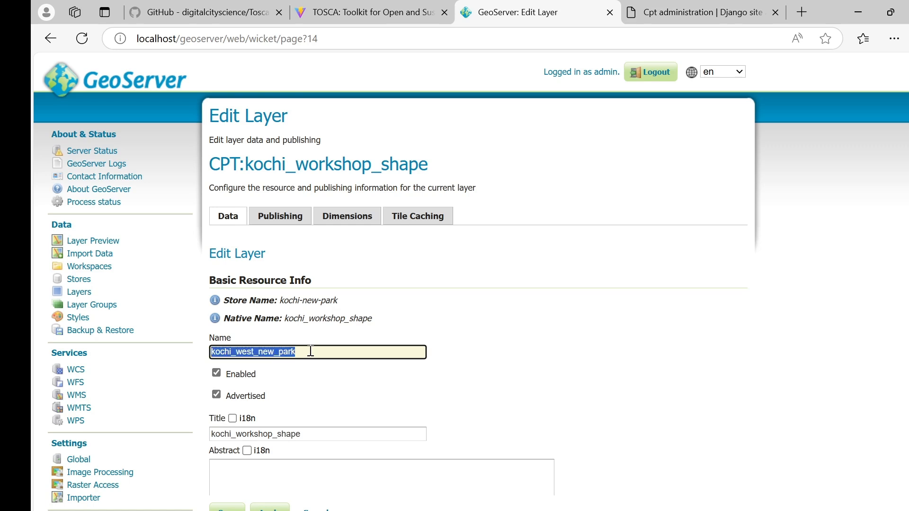
{"action": "left_click", "coordinate": [330, 434]}
{"action": "key", "text": "ctrl+a"}
{"action": "key", "text": "ctrl+v"}
Compute the native and lat/lon bounding boxes from the data and save the layer.
{"action": "scroll", "coordinate": [495, 390], "scroll_direction": "down", "scroll_amount": 12}
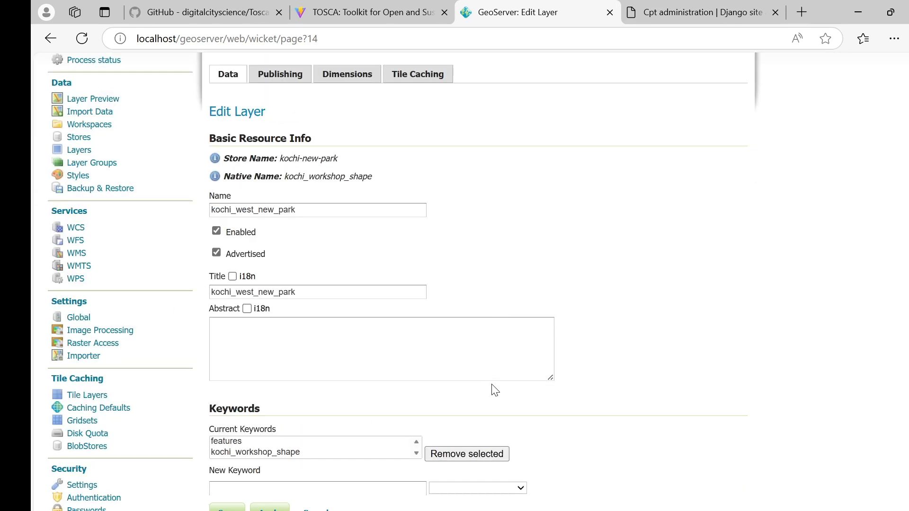
{"action": "scroll", "coordinate": [360, 360], "scroll_direction": "down", "scroll_amount": 5}
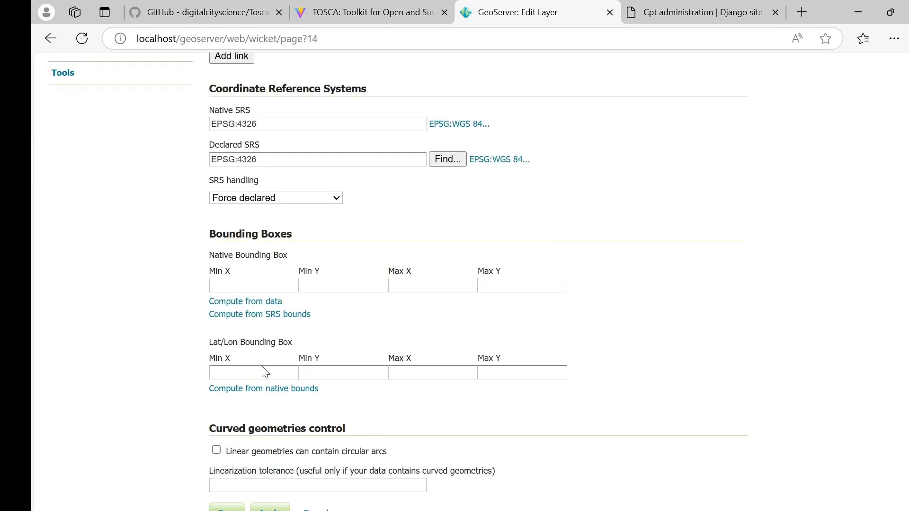
{"action": "left_click", "coordinate": [278, 303]}
{"action": "left_click", "coordinate": [304, 389]}
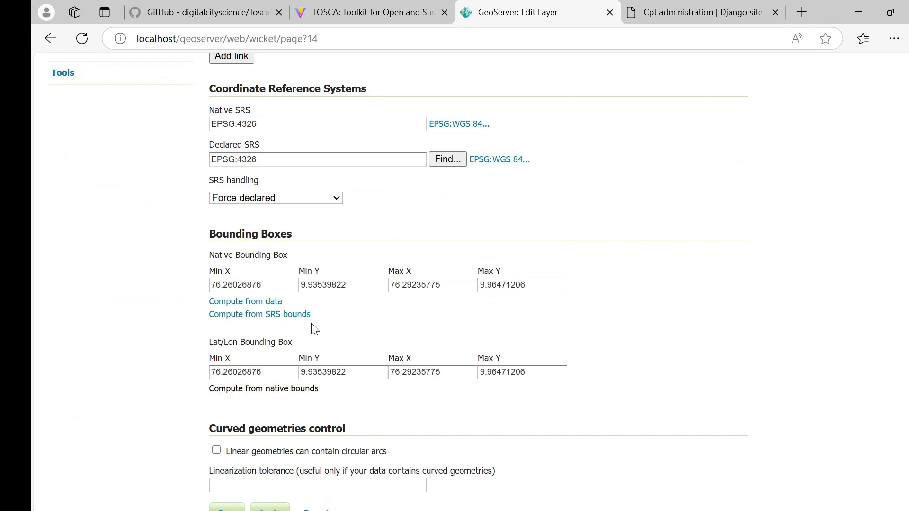
{"action": "scroll", "coordinate": [311, 327], "scroll_direction": "down", "scroll_amount": 6}
{"action": "left_click", "coordinate": [231, 474]}
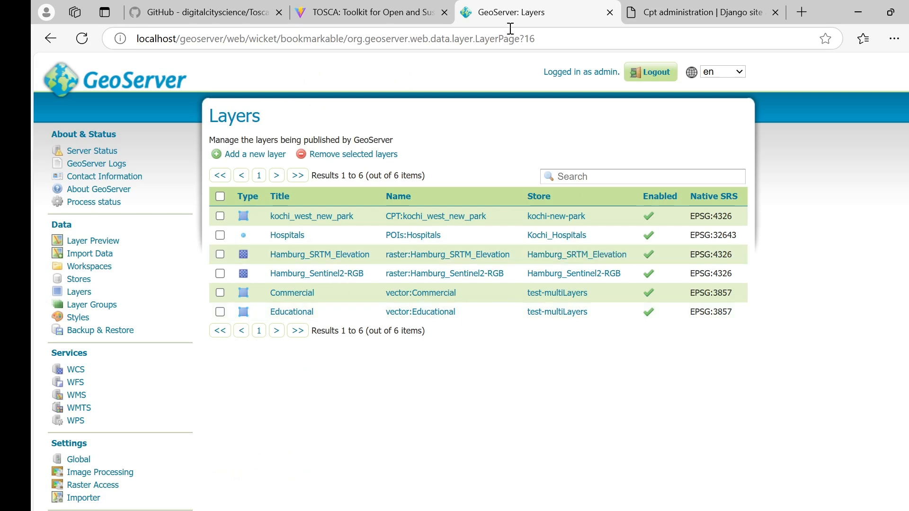
Reload the tool and add Kochi West New Park from the CPT datastore to the map.
{"action": "left_click", "coordinate": [368, 21]}
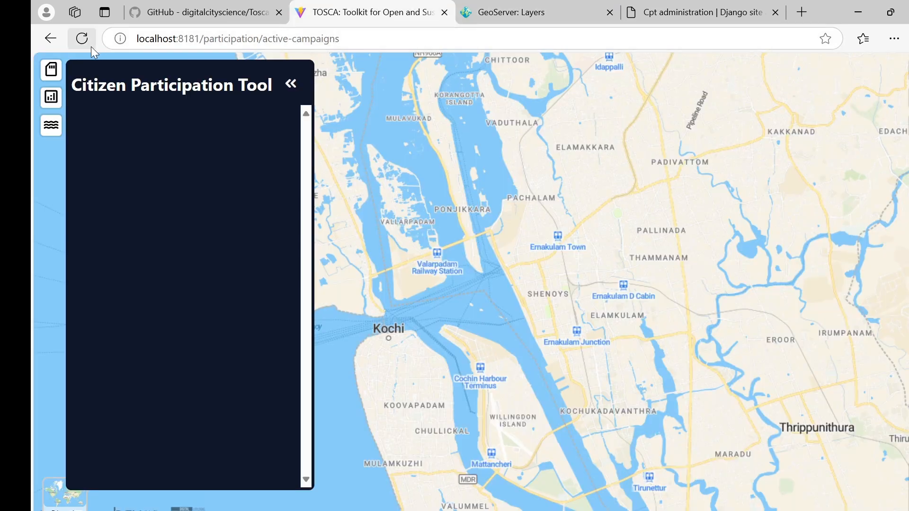
{"action": "left_click", "coordinate": [53, 70]}
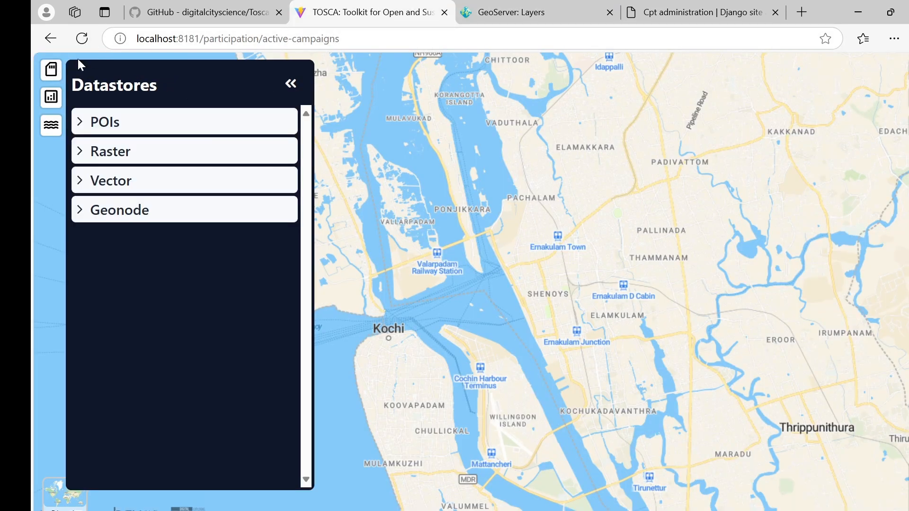
{"action": "left_click", "coordinate": [89, 47]}
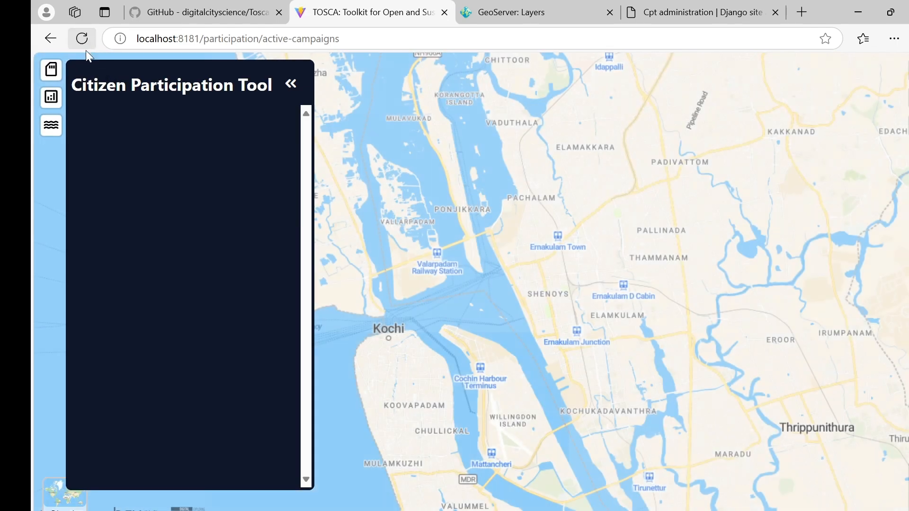
{"action": "left_click", "coordinate": [50, 69]}
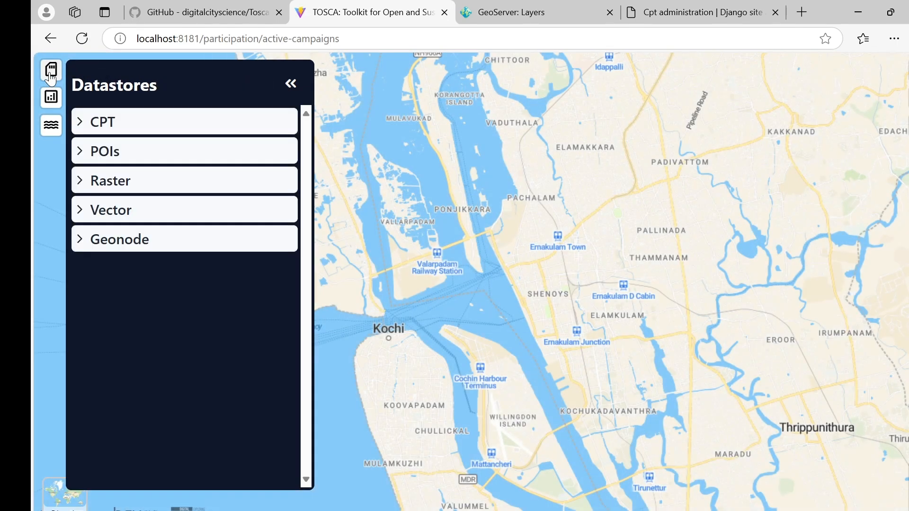
{"action": "left_click", "coordinate": [113, 127]}
{"action": "left_click", "coordinate": [133, 284]}
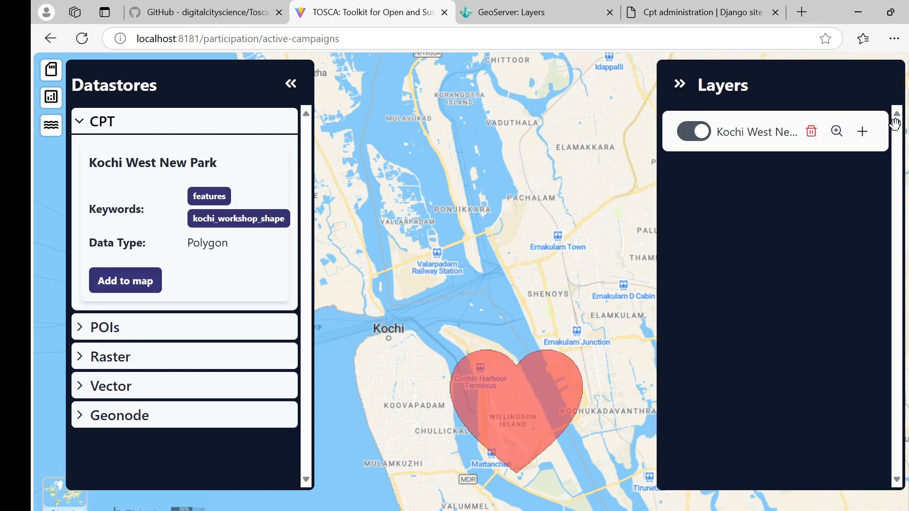
Remove the Kochi West New Park layer from the map and close the layer and datastore panels.
{"action": "left_click", "coordinate": [811, 130]}
{"action": "left_click", "coordinate": [434, 332]}
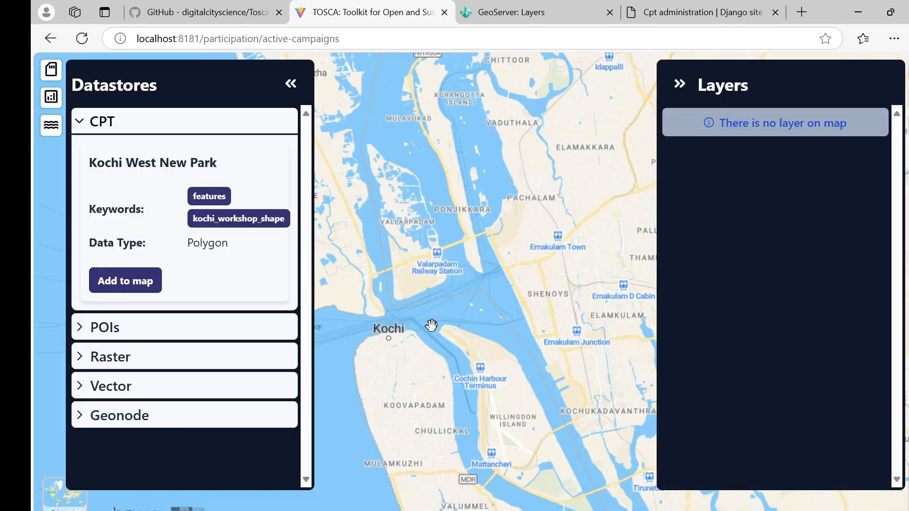
{"action": "left_click", "coordinate": [680, 88]}
{"action": "left_click", "coordinate": [59, 96]}
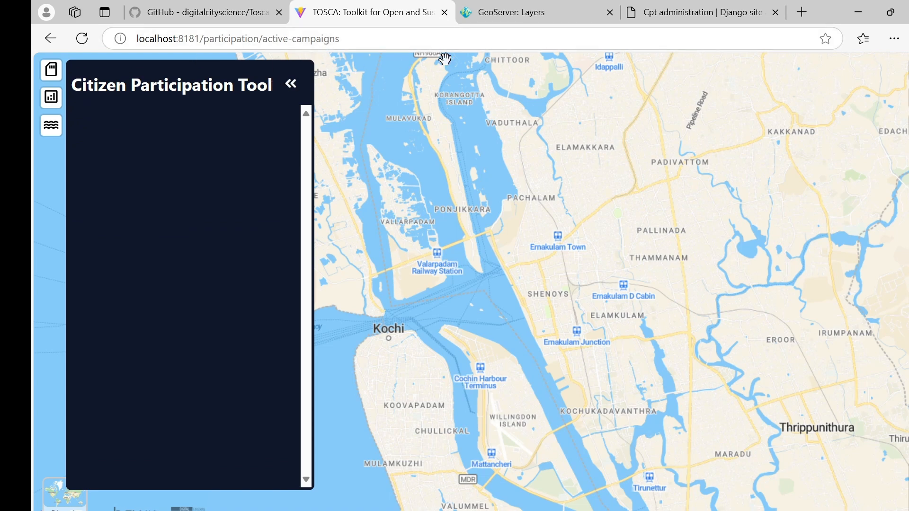
{"action": "left_click", "coordinate": [709, 13]}
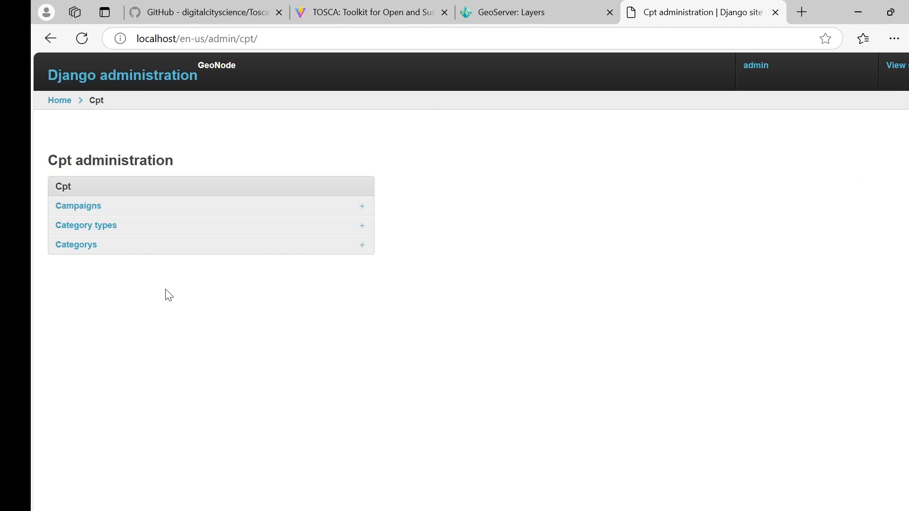
Add category type new-park described as 'Categories for new park projects'.
{"action": "left_click", "coordinate": [109, 229]}
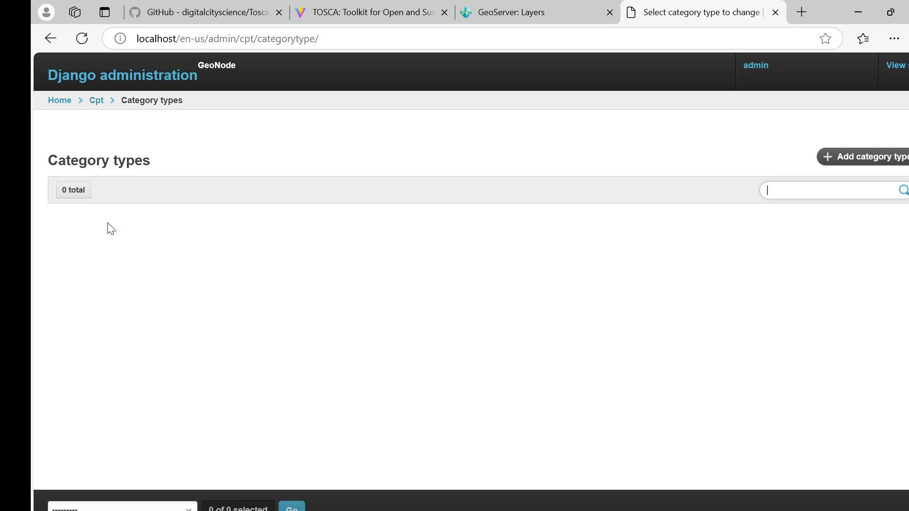
{"action": "left_click", "coordinate": [883, 165]}
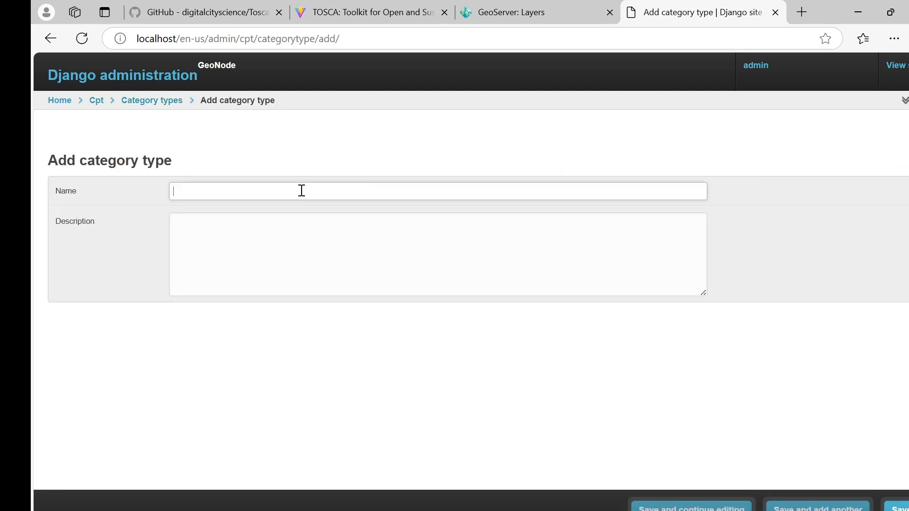
{"action": "type", "text": "new-park"}
{"action": "key", "text": "Tab"}
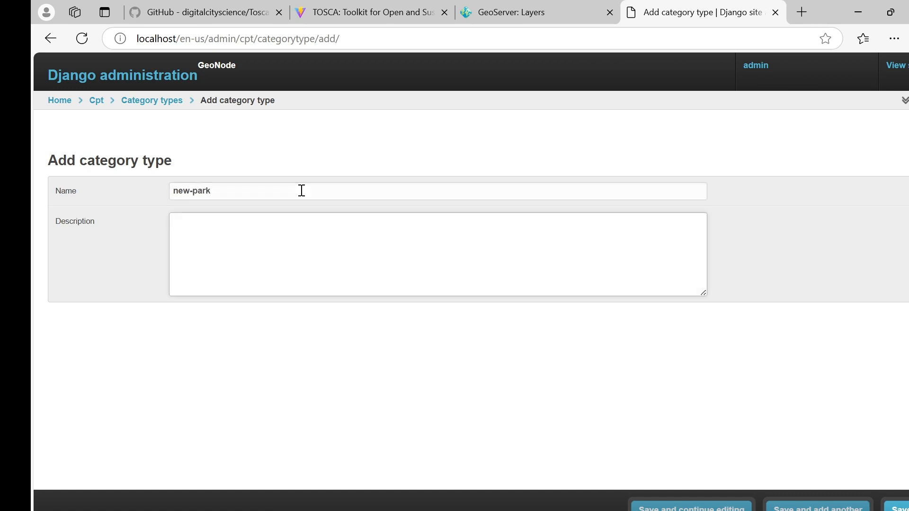
{"action": "type", "text": "Categories for new park projects"}
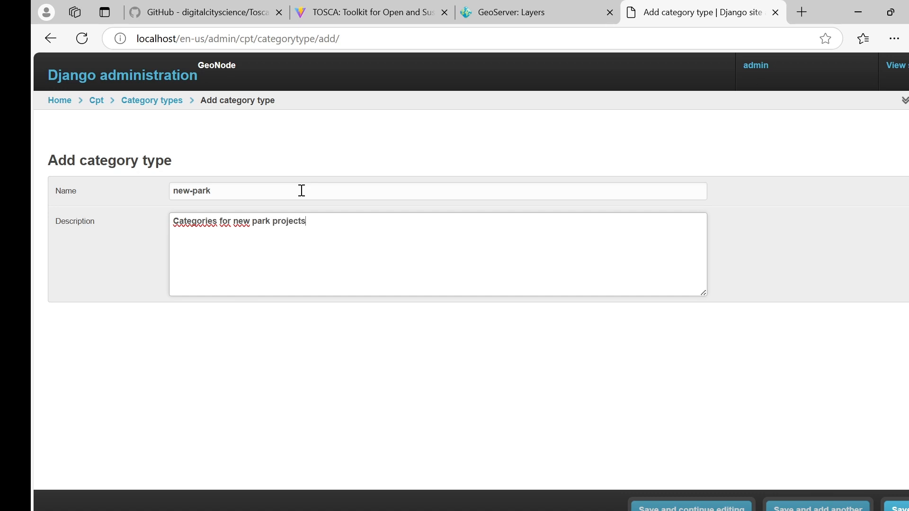
{"action": "left_click", "coordinate": [895, 506]}
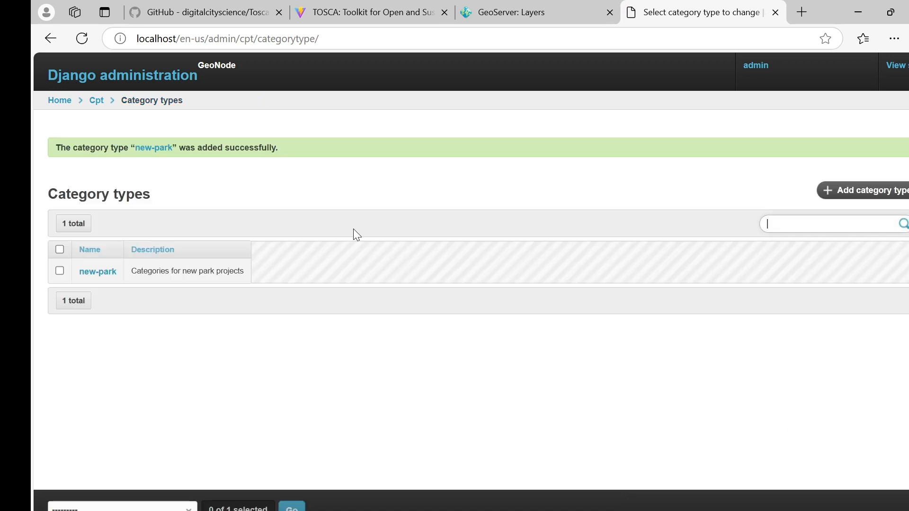
{"action": "left_click", "coordinate": [98, 101]}
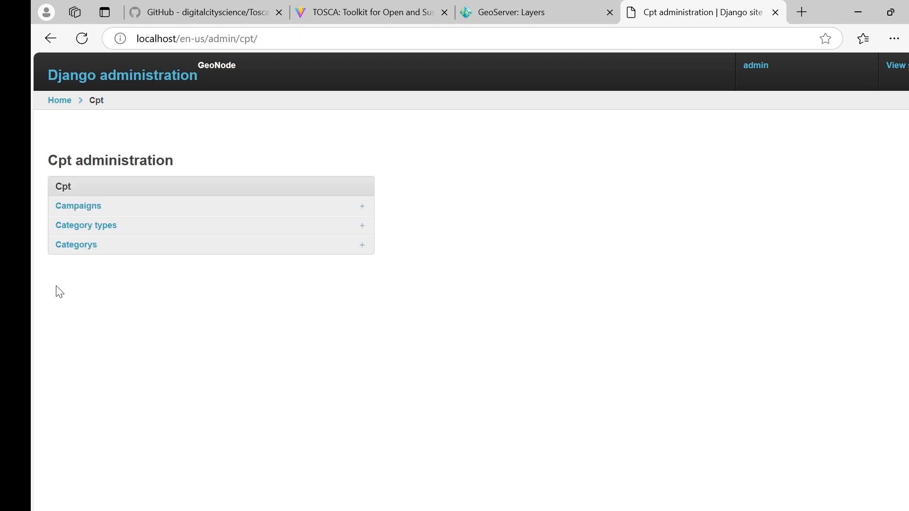
Add a category named Positive.
{"action": "left_click", "coordinate": [90, 247]}
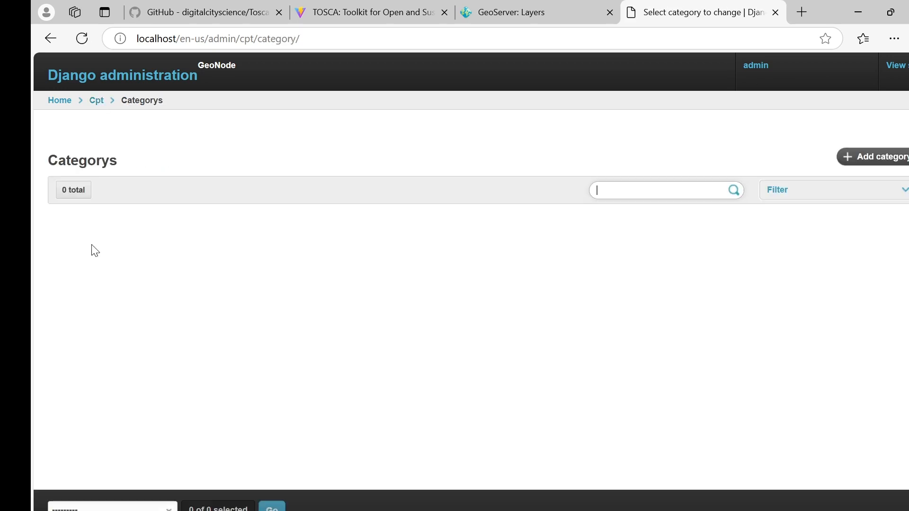
{"action": "left_click", "coordinate": [869, 169]}
{"action": "left_click", "coordinate": [194, 190]}
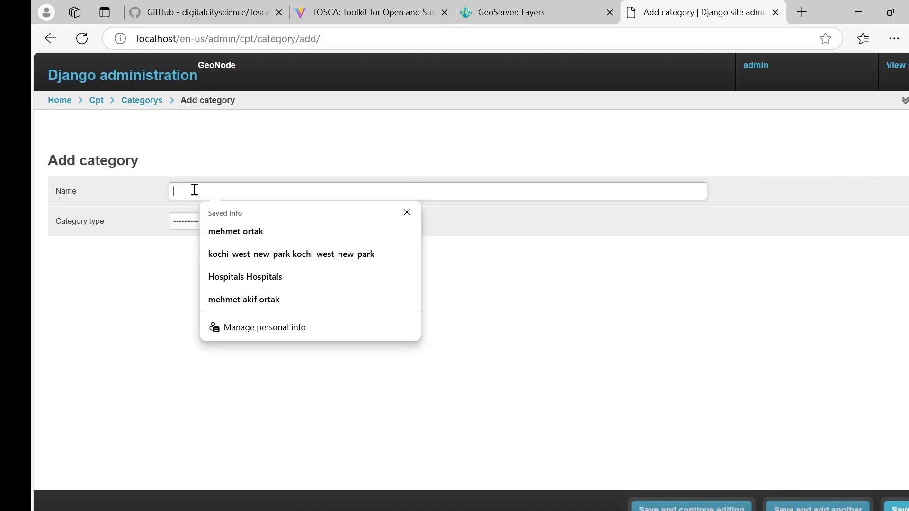
{"action": "left_click", "coordinate": [250, 159]}
{"action": "left_click", "coordinate": [278, 189]}
{"action": "type", "text": "Pos"}
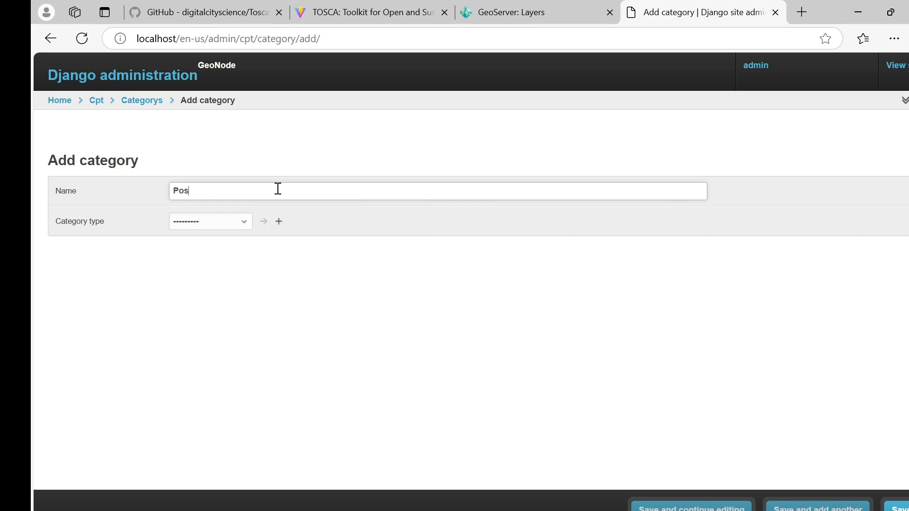
{"action": "type", "text": "itive"}
{"action": "left_click", "coordinate": [835, 508]}
Add Negative and Neutral categories, both with category type new-park.
{"action": "left_click", "coordinate": [351, 229]}
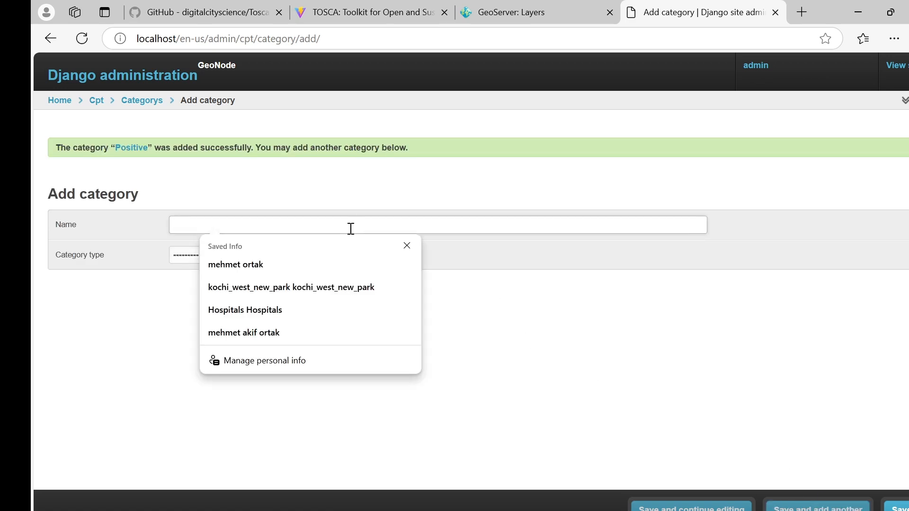
{"action": "type", "text": "Negative"}
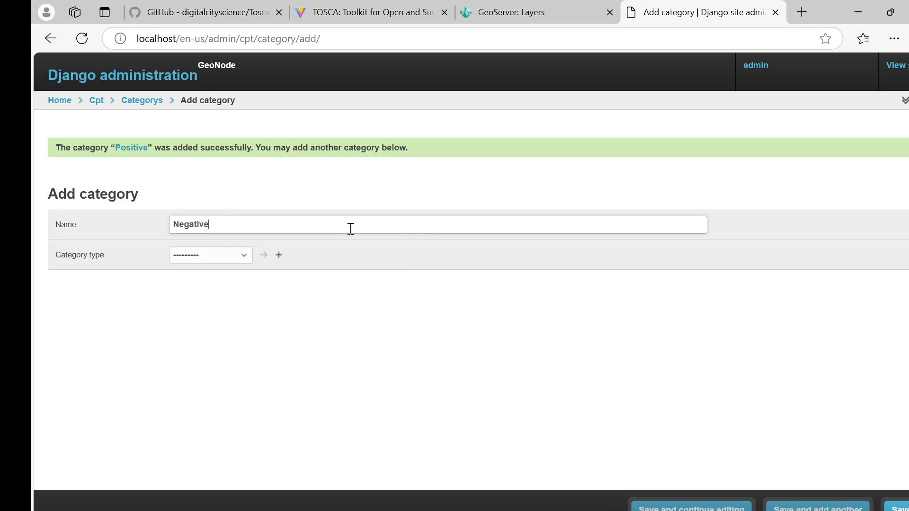
{"action": "left_click", "coordinate": [196, 253]}
{"action": "left_click", "coordinate": [198, 288]}
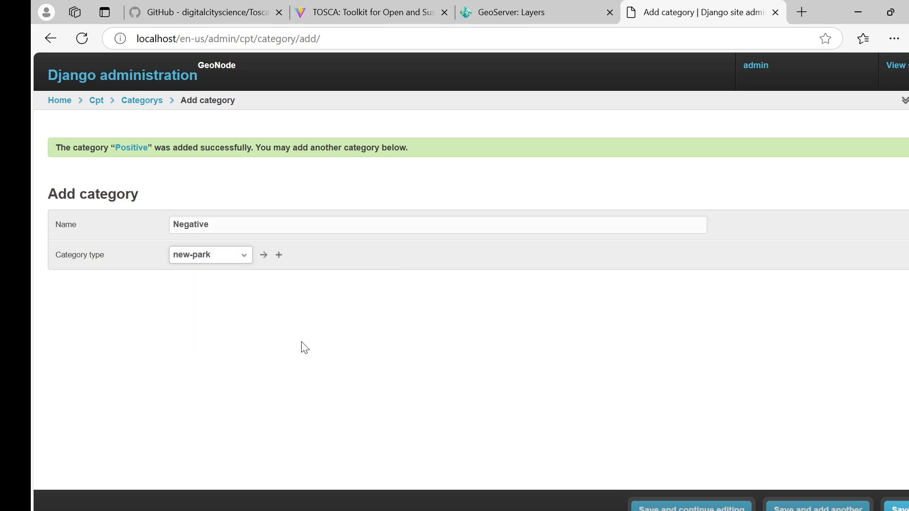
{"action": "left_click", "coordinate": [794, 505]}
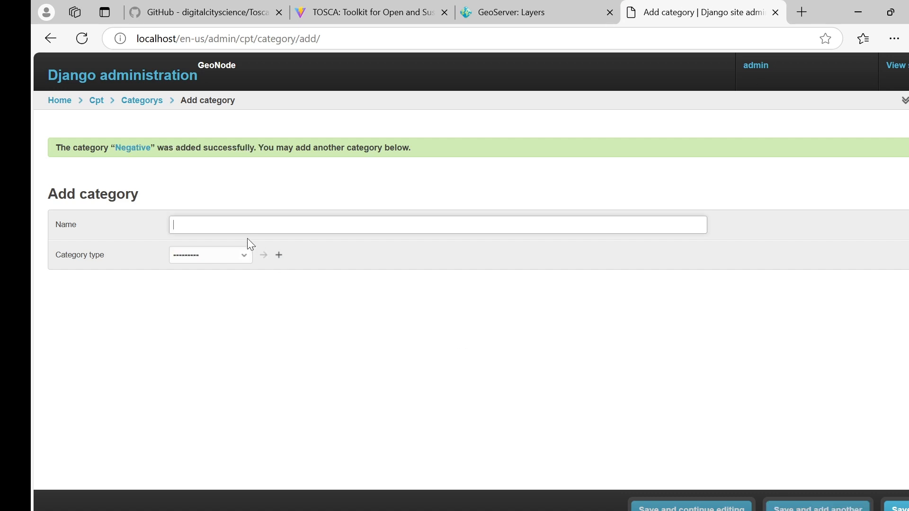
{"action": "type", "text": "NEut"}
{"action": "key", "text": "BackSpace"}
{"action": "key", "text": "BackSpace"}
{"action": "type", "text": "eut"}
{"action": "left_click", "coordinate": [239, 256]}
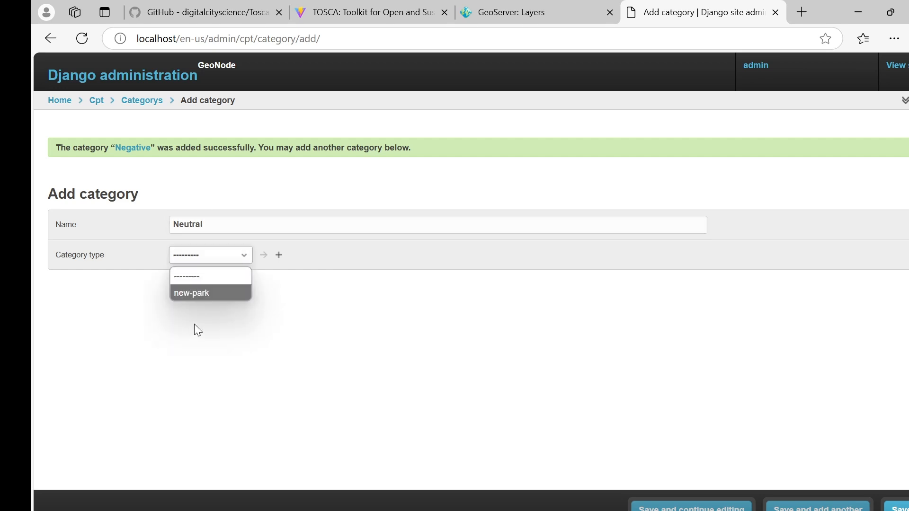
{"action": "left_click", "coordinate": [208, 294]}
{"action": "left_click", "coordinate": [897, 507]}
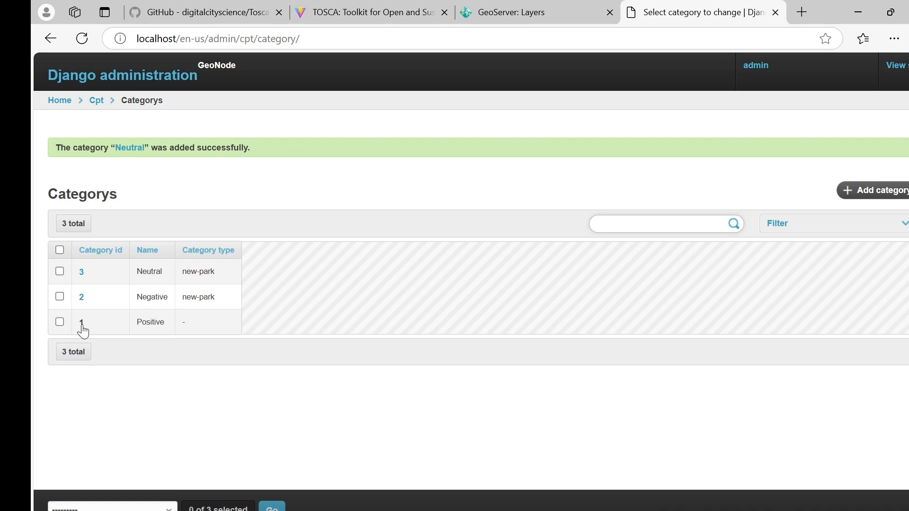
Give the Positive category the new-park category type and save it.
{"action": "left_click", "coordinate": [81, 325]}
{"action": "left_click", "coordinate": [194, 223]}
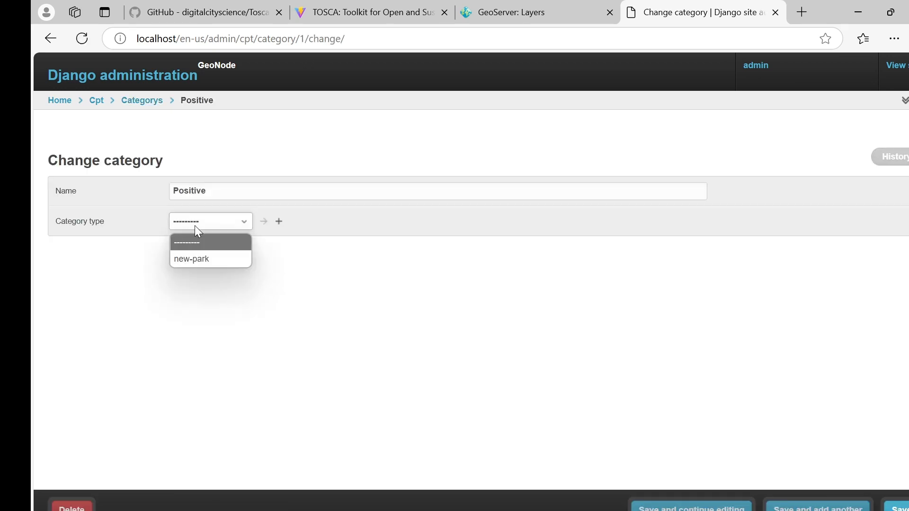
{"action": "left_click", "coordinate": [201, 256]}
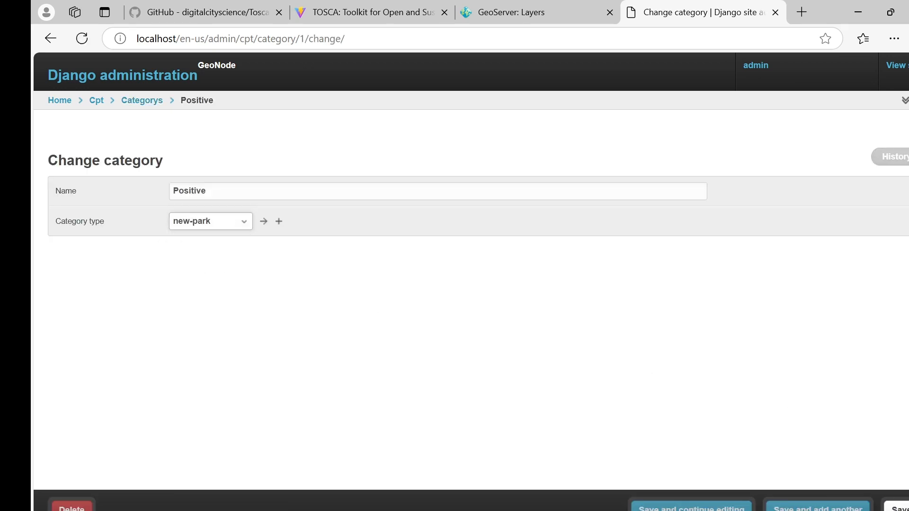
{"action": "left_click", "coordinate": [900, 509]}
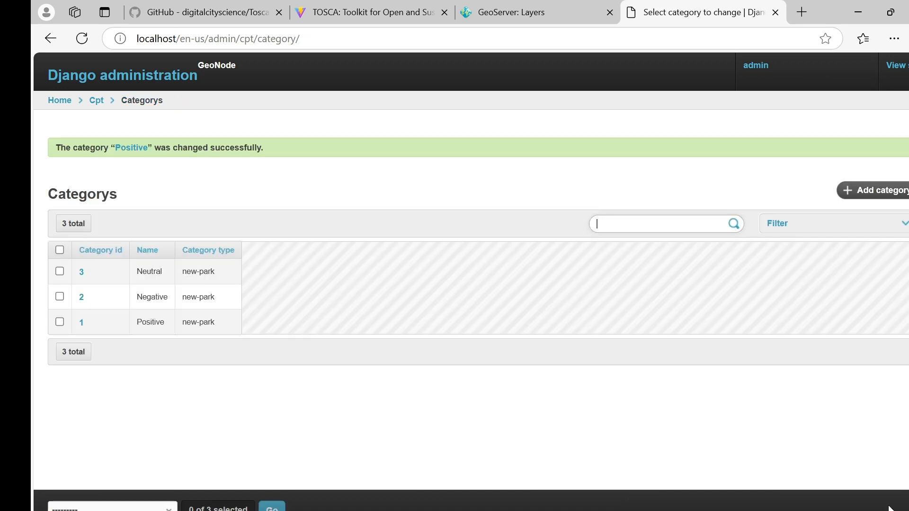
{"action": "left_click", "coordinate": [96, 101]}
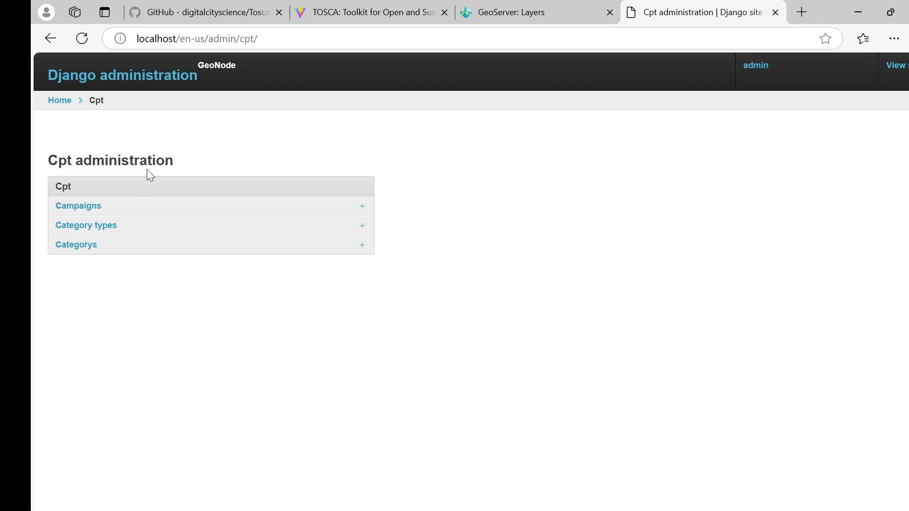
Start a campaign named kochi-new-park-west, URL name kochi-west-1, titled New Park.
{"action": "left_click", "coordinate": [99, 206]}
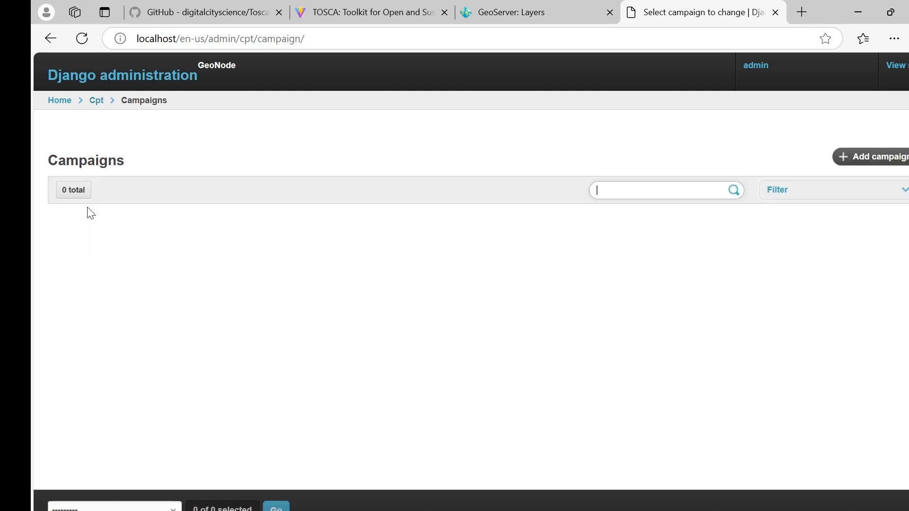
{"action": "left_click", "coordinate": [876, 169]}
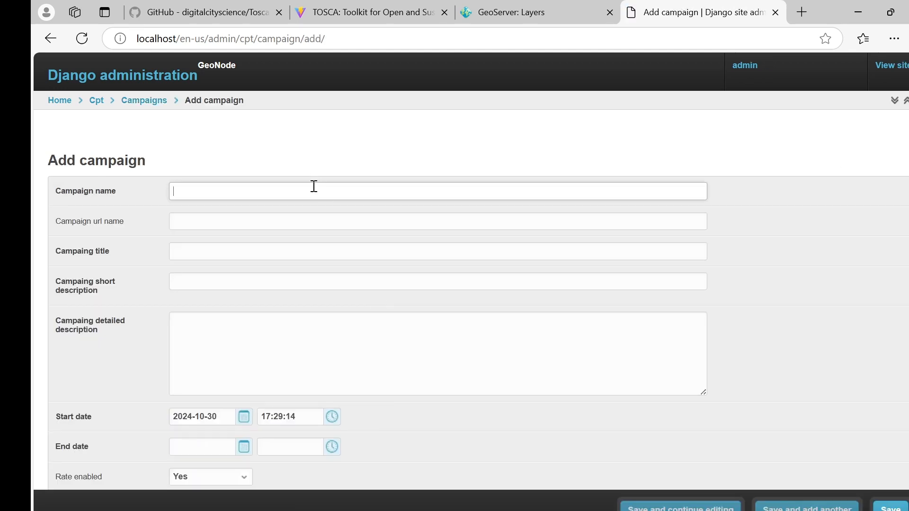
{"action": "type", "text": "Ko"}
{"action": "type", "text": "kochi-new"}
{"action": "type", "text": "-park-west"}
{"action": "key", "text": "Tab"}
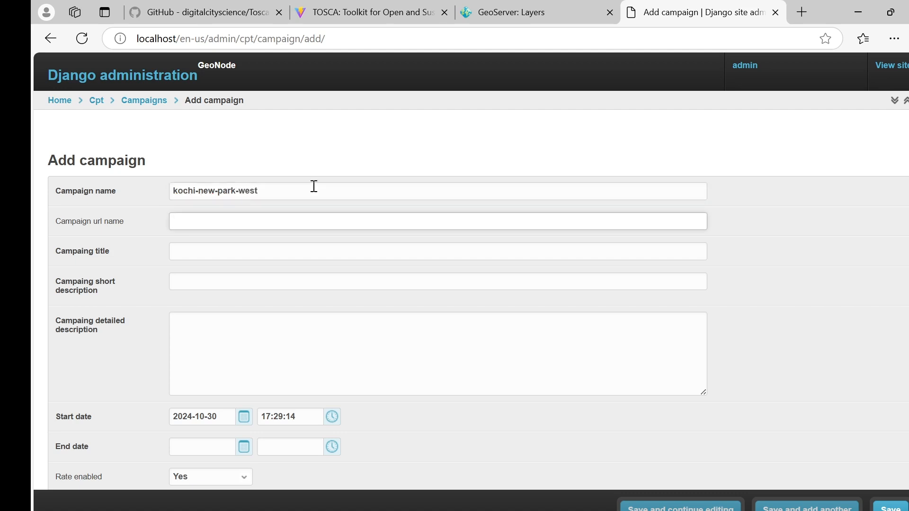
{"action": "type", "text": "kochi-west-1"}
{"action": "left_click", "coordinate": [279, 252]}
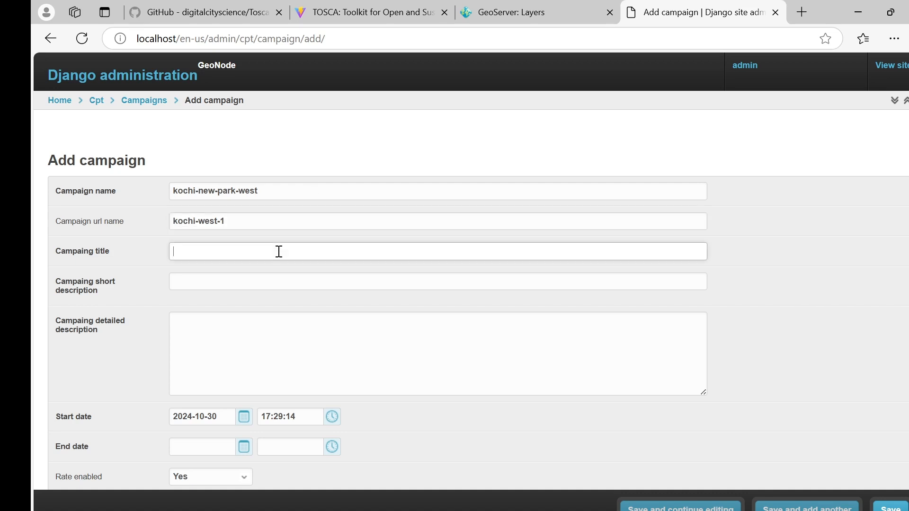
{"action": "type", "text": "Ko"}
{"action": "key", "text": "BackSpace"}
{"action": "key", "text": "BackSpace"}
{"action": "type", "text": "New Park Ko"}
{"action": "key", "text": "BackSpace"}
{"action": "key", "text": "BackSpace"}
Paste the short description and two-paragraph detailed description into the campaign form.
{"action": "key", "text": "alt+Tab"}
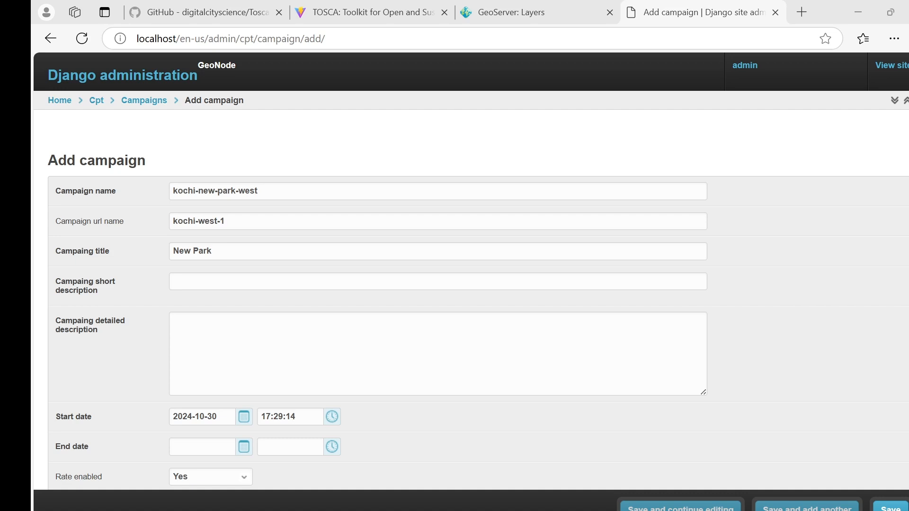
{"action": "left_click", "coordinate": [256, 282]}
{"action": "key", "text": "ctrl+v"}
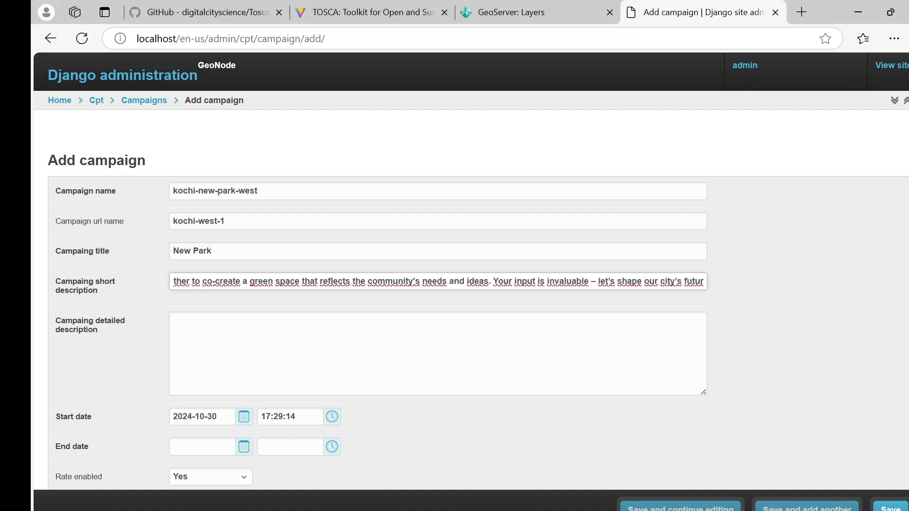
{"action": "key", "text": "alt+Tab"}
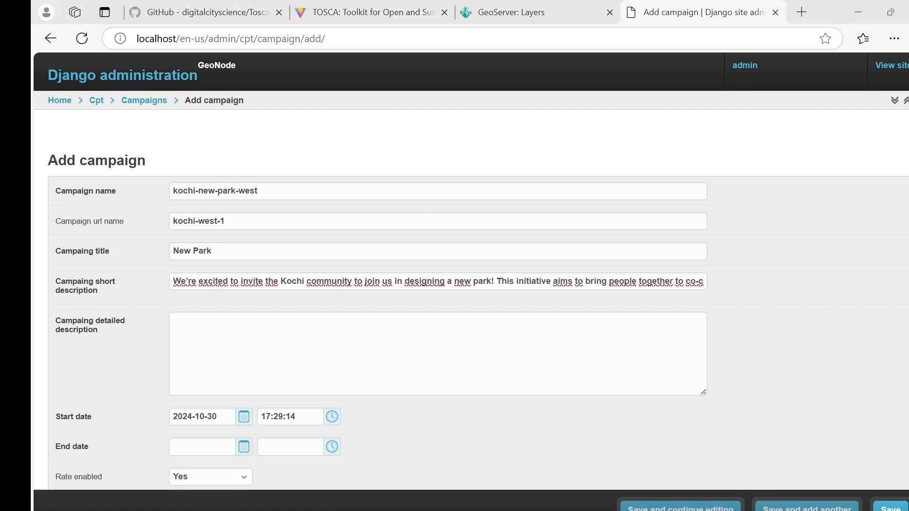
{"action": "left_click", "coordinate": [233, 355]}
{"action": "type", "text": "We’re thrilled to launch a new citizen participation initiative in Kochi focused on creating a community-designed park. This project invites residents to share their vision, ideas, and needs to shape a green space that reflects the heart of Kochi. Through public workshops, online surveys, and interactive design sessions, we’ll gather input on features, accessibility, and amenities that will make this park a vibrant, inclusive space for everyone.  Whether you’re passionate about sustainability, keen on promoting play areas for children, or interested in enhancing local biodiversity, your voice matters. Join us as we work together to build a park that truly belongs to the community. Let’s create a greener, more connected Kochi for generations to come"}
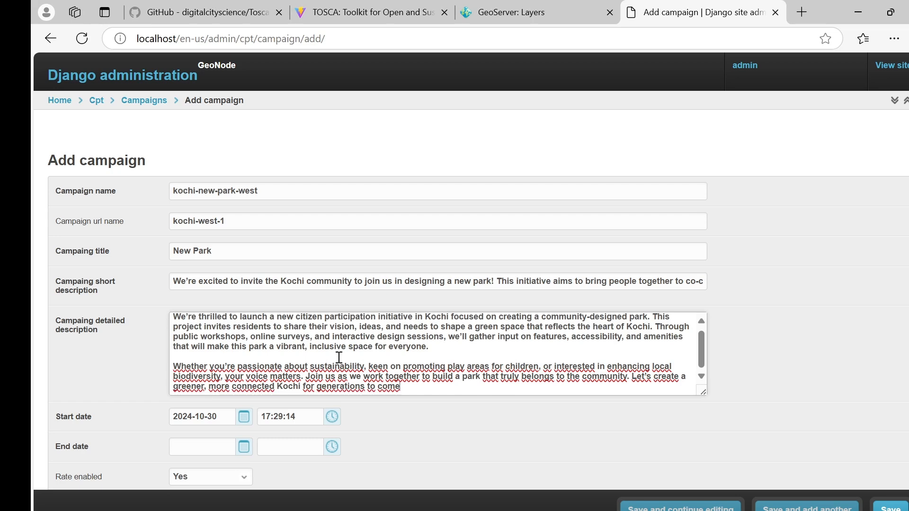
{"action": "scroll", "coordinate": [591, 317], "scroll_direction": "down", "scroll_amount": 5}
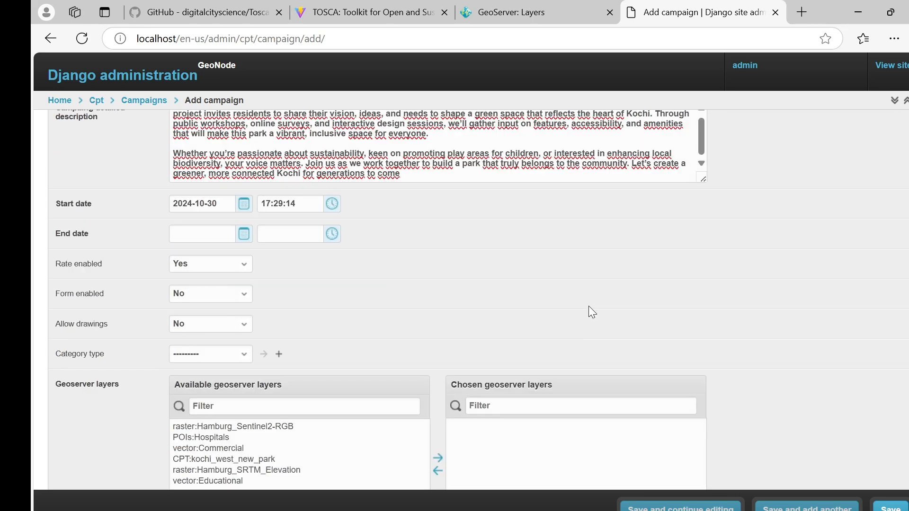
{"action": "left_click", "coordinate": [244, 234]}
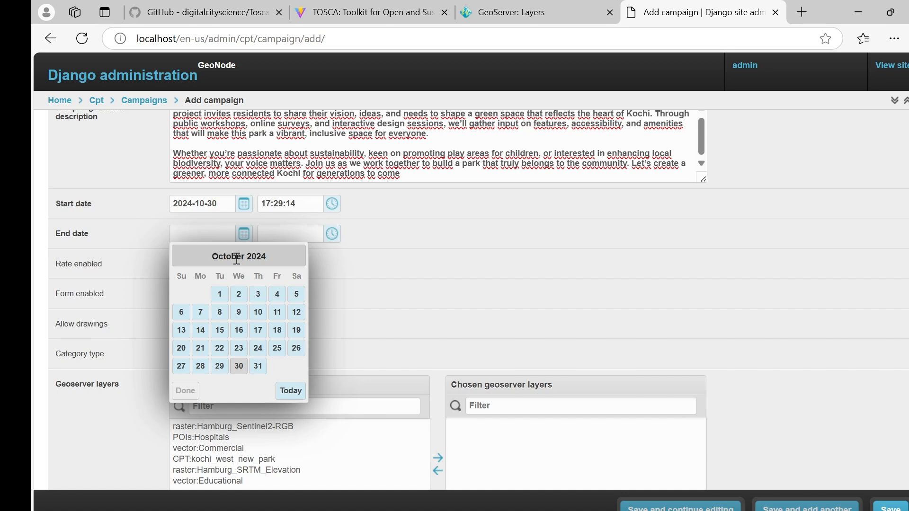
{"action": "left_click", "coordinate": [269, 215]}
{"action": "left_click", "coordinate": [333, 203]}
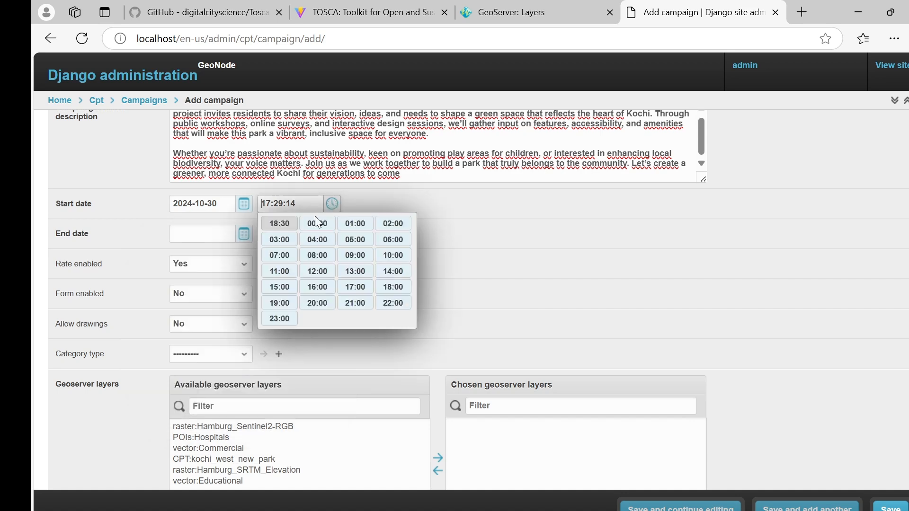
{"action": "left_click", "coordinate": [356, 255]}
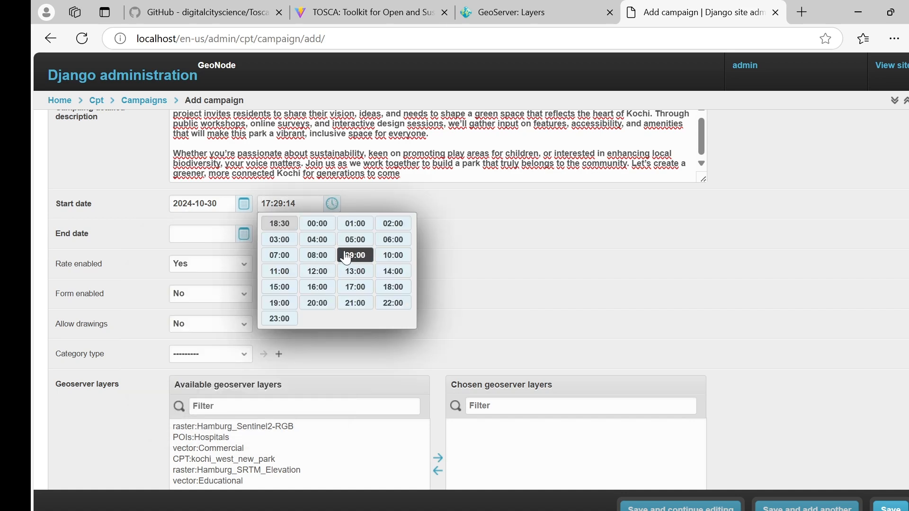
{"action": "left_click", "coordinate": [214, 238]}
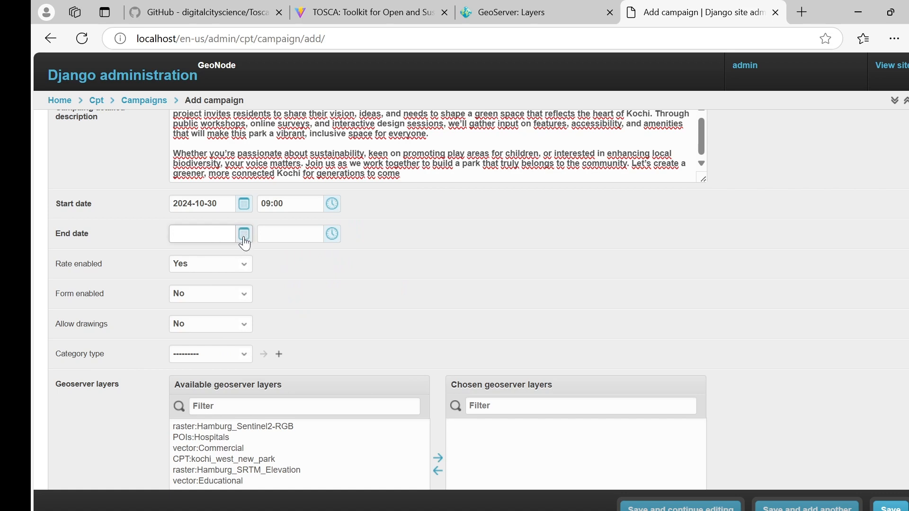
{"action": "type", "text": "2025-06-30"}
{"action": "left_click", "coordinate": [332, 234]}
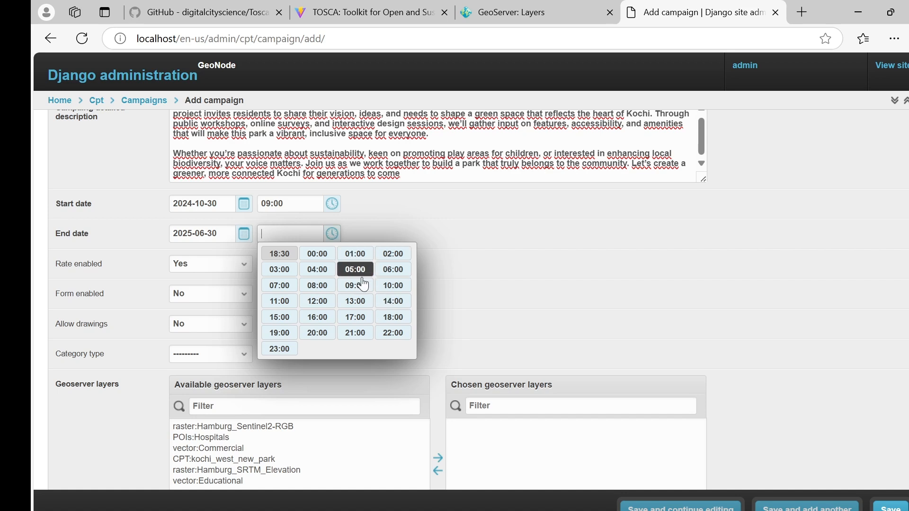
{"action": "left_click", "coordinate": [318, 254]}
{"action": "left_click", "coordinate": [332, 234]}
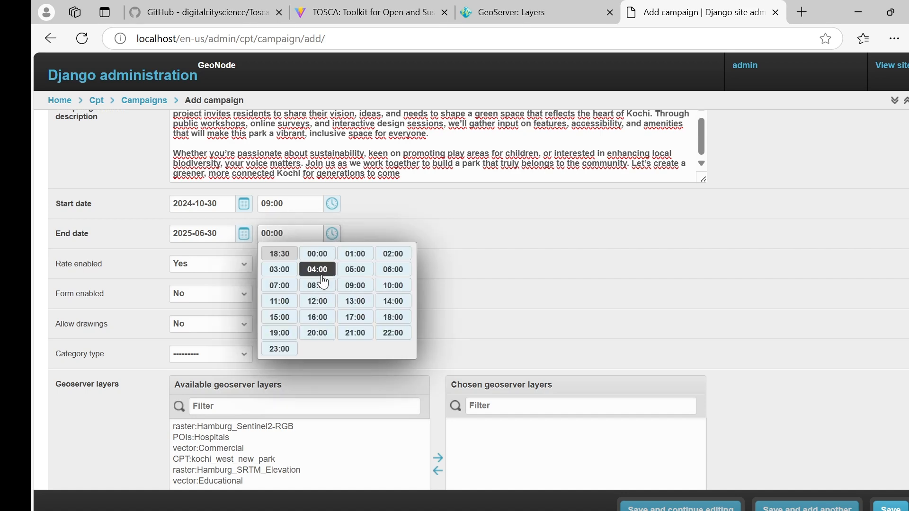
{"action": "left_click", "coordinate": [355, 285]}
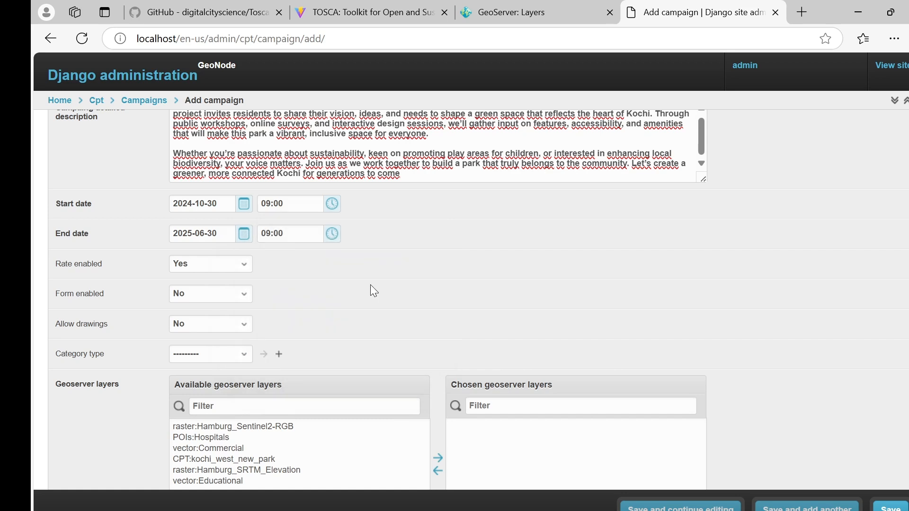
Set Rate enabled, Form enabled and Allow drawings all to Yes.
{"action": "left_click", "coordinate": [215, 270]}
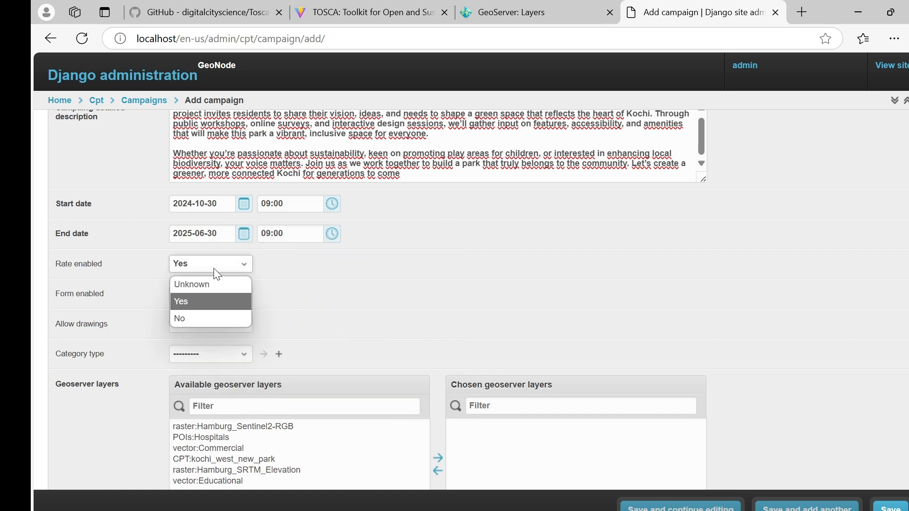
{"action": "left_click", "coordinate": [215, 302]}
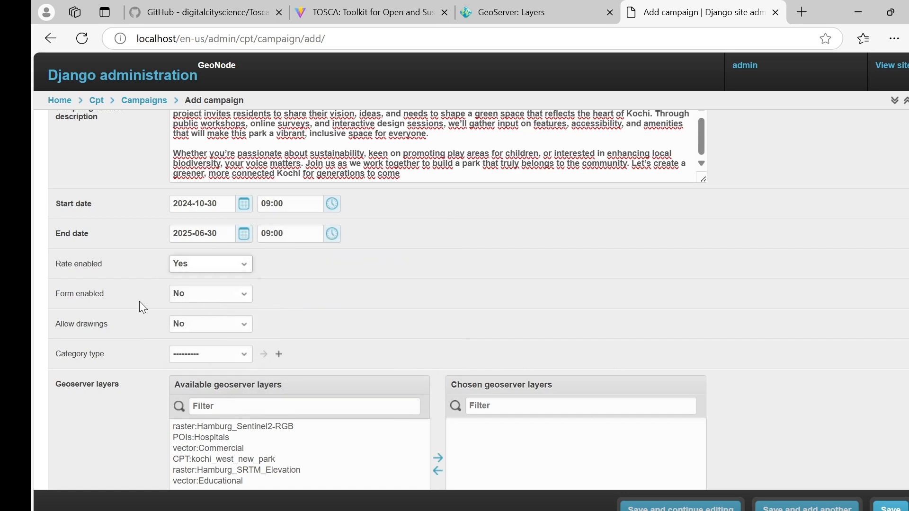
{"action": "left_click", "coordinate": [204, 295]}
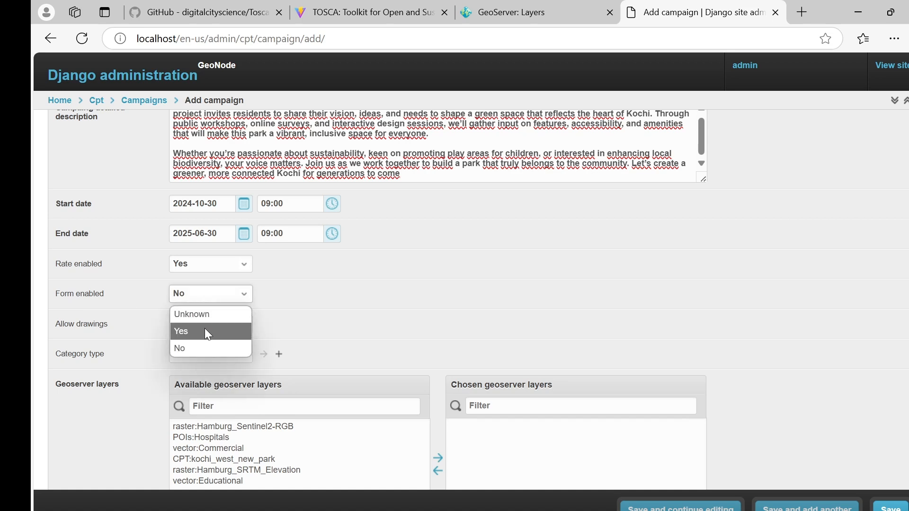
{"action": "left_click", "coordinate": [205, 331]}
{"action": "left_click", "coordinate": [199, 332]}
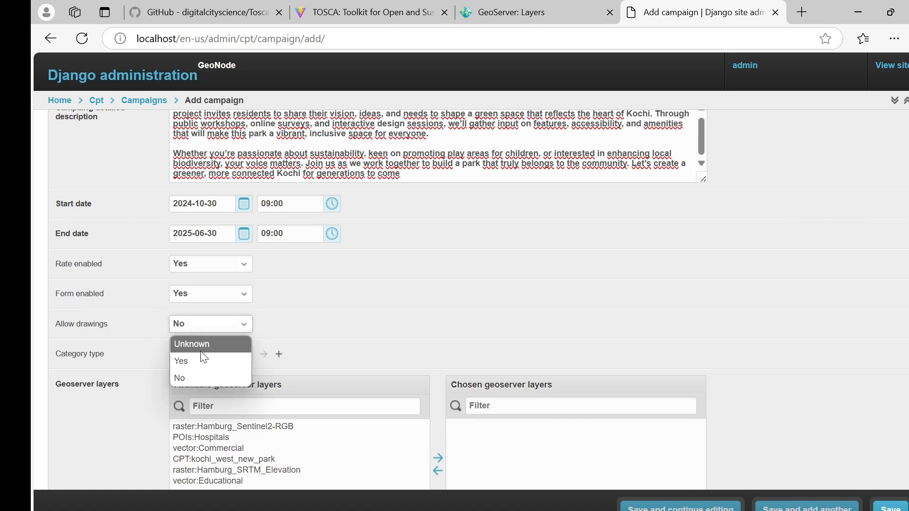
{"action": "left_click", "coordinate": [203, 355]}
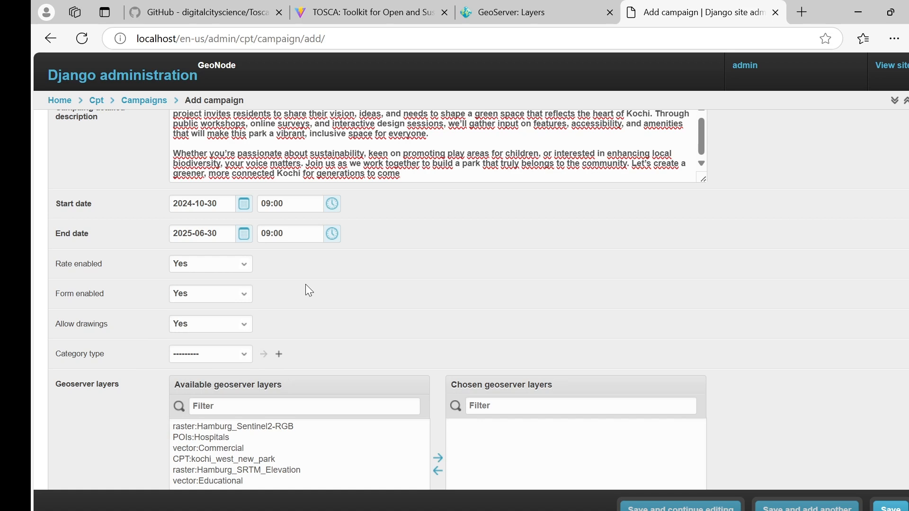
Choose new-park as category type, add layer CPT:kochi_west_new_park, and save the campaign.
{"action": "scroll", "coordinate": [307, 289], "scroll_direction": "down", "scroll_amount": 3}
{"action": "left_click", "coordinate": [222, 216]}
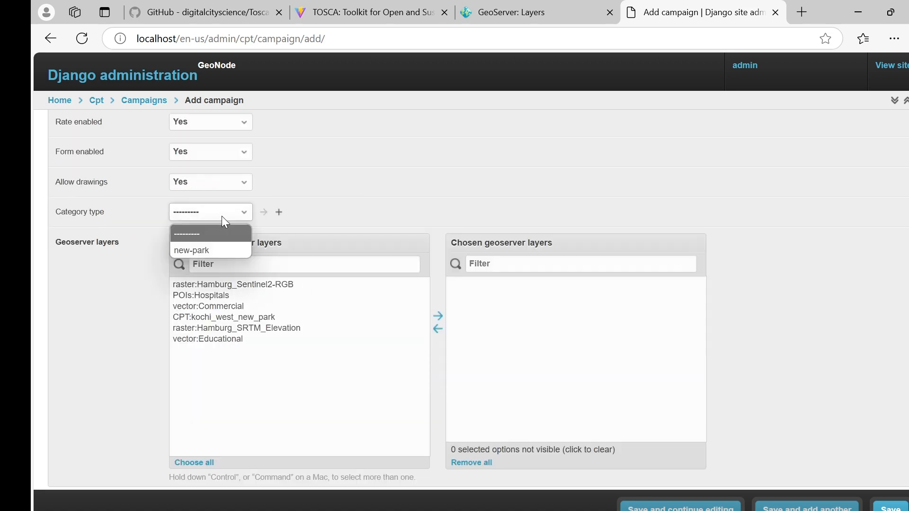
{"action": "left_click", "coordinate": [217, 254]}
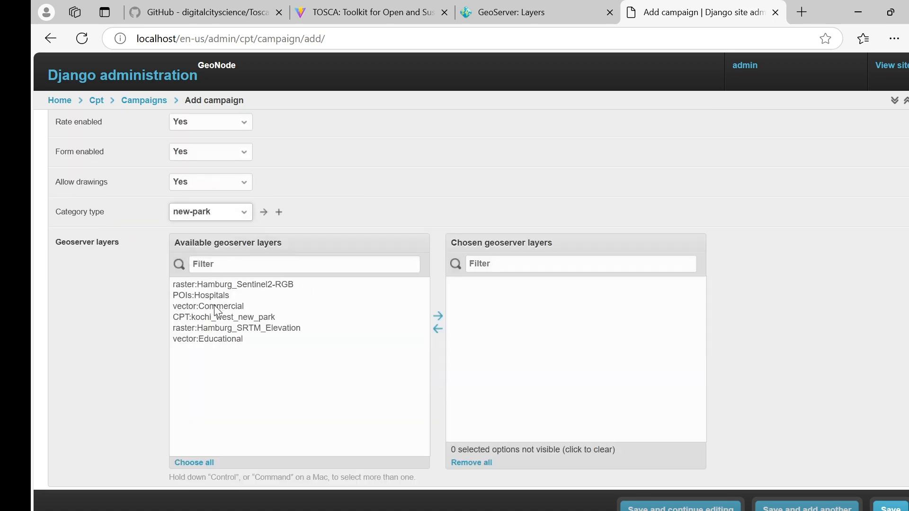
{"action": "double_click", "coordinate": [216, 317]}
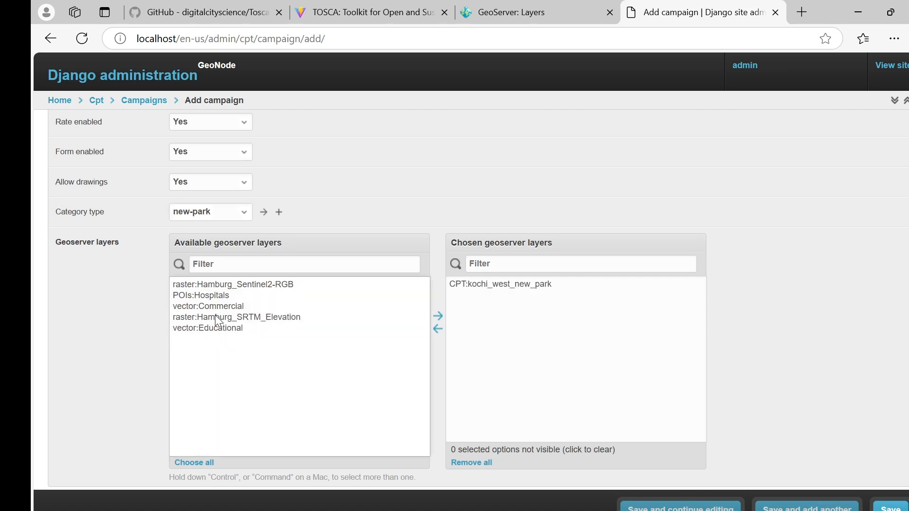
{"action": "scroll", "coordinate": [487, 384], "scroll_direction": "down", "scroll_amount": 1}
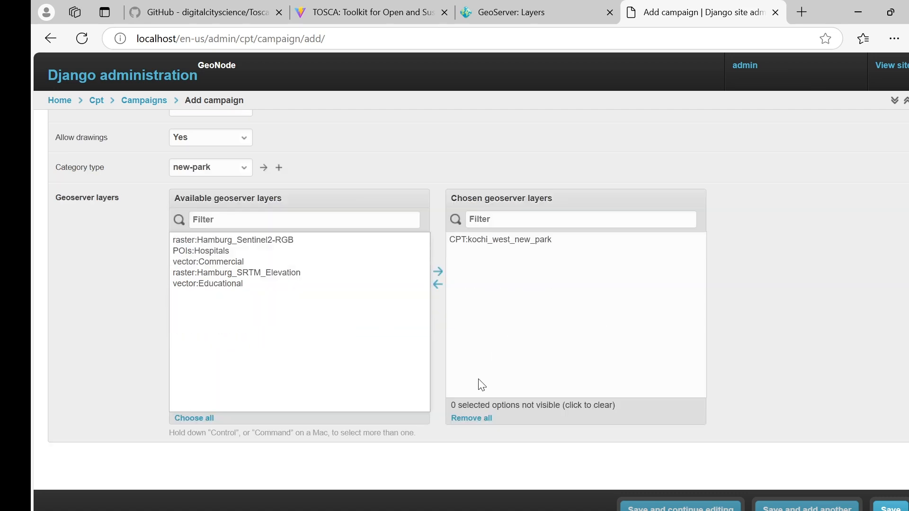
{"action": "scroll", "coordinate": [486, 384], "scroll_direction": "up", "scroll_amount": 3}
{"action": "left_click", "coordinate": [905, 505]}
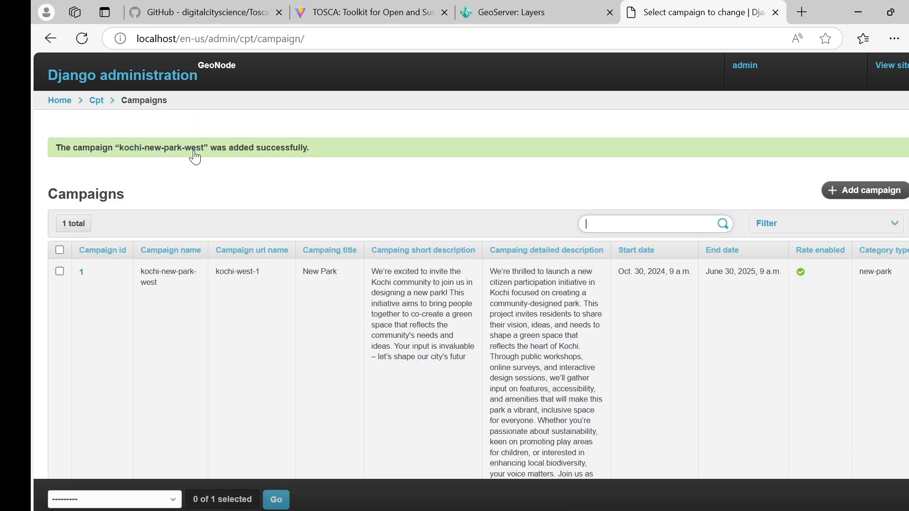
Reload the participation tool and open the New Park campaign's full details.
{"action": "left_click", "coordinate": [397, 15]}
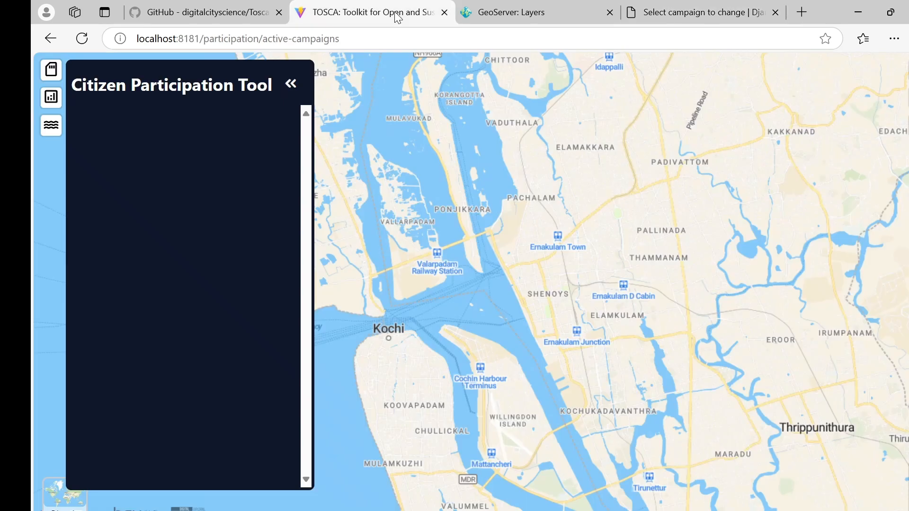
{"action": "left_click", "coordinate": [88, 44]}
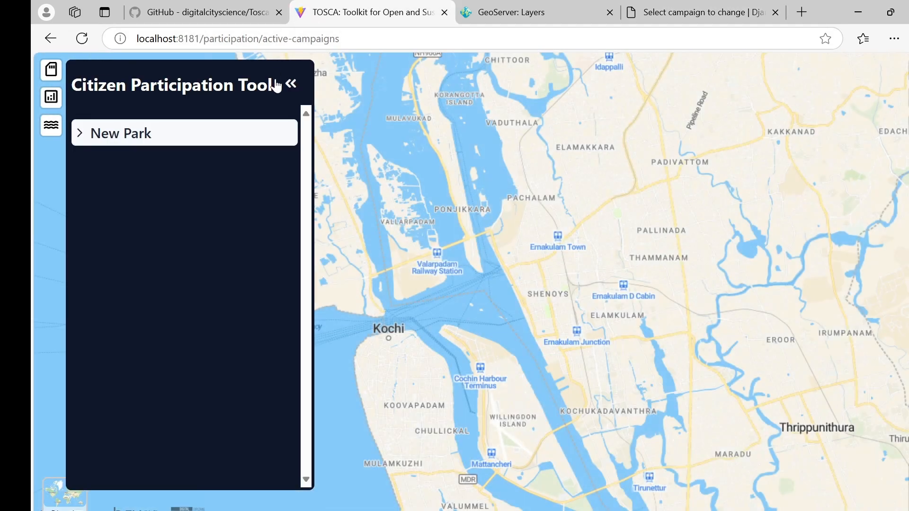
{"action": "left_click", "coordinate": [291, 85]}
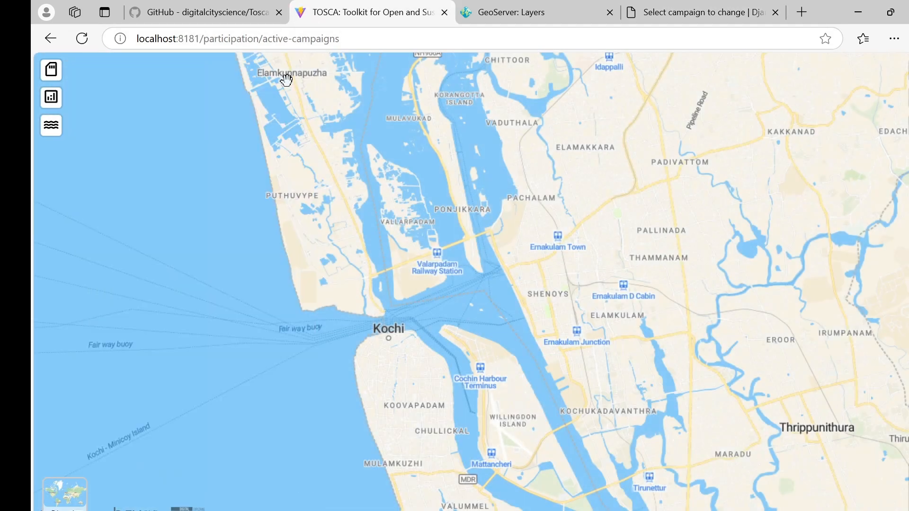
{"action": "left_click", "coordinate": [50, 100]}
{"action": "left_click", "coordinate": [137, 135]}
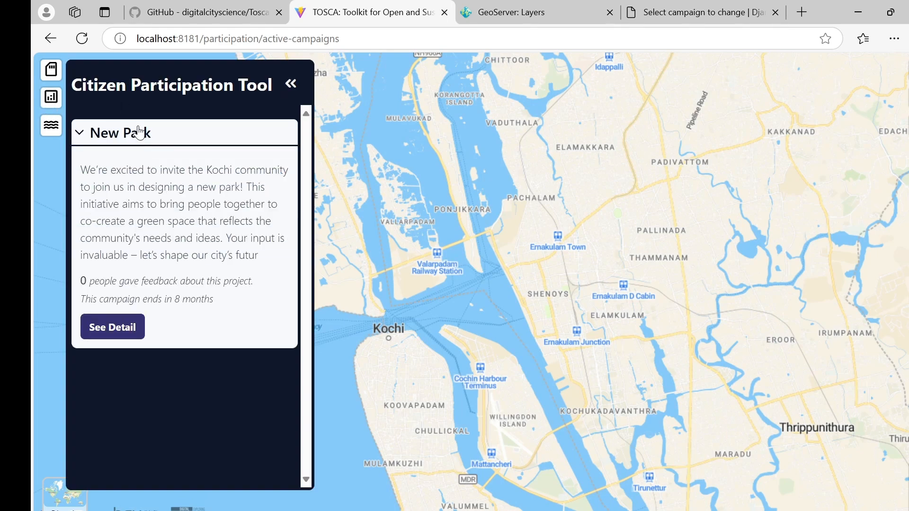
{"action": "left_click", "coordinate": [127, 330]}
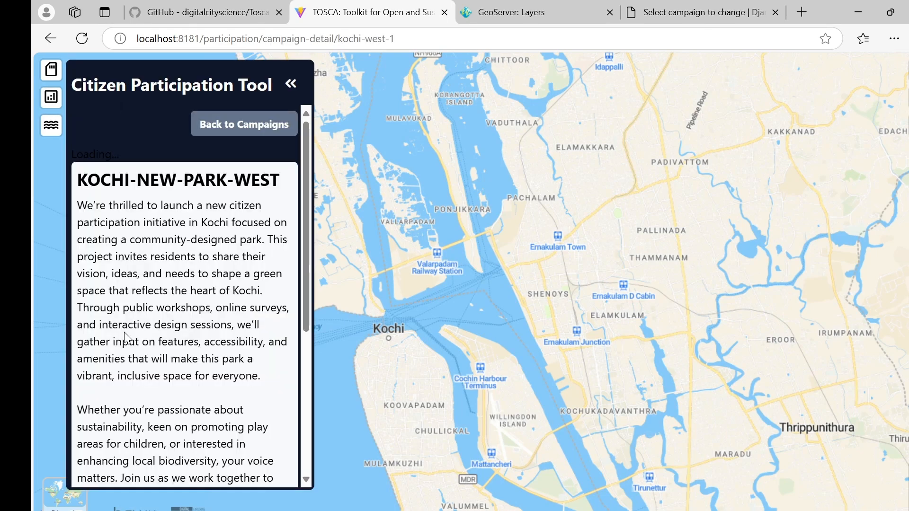
Scroll down to the Give Feedback section and zoom the page out with Ctrl+minus.
{"action": "scroll", "coordinate": [449, 272], "scroll_direction": "down", "scroll_amount": 2}
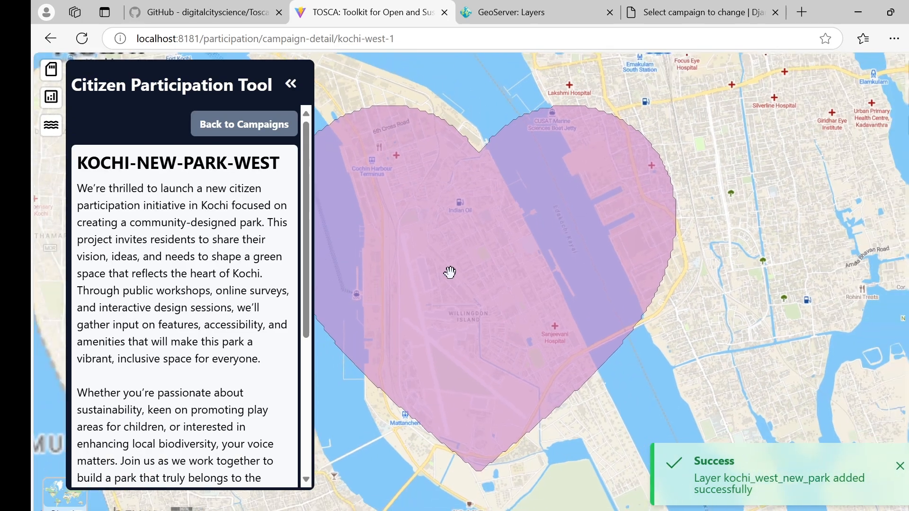
{"action": "scroll", "coordinate": [213, 253], "scroll_direction": "down", "scroll_amount": 1}
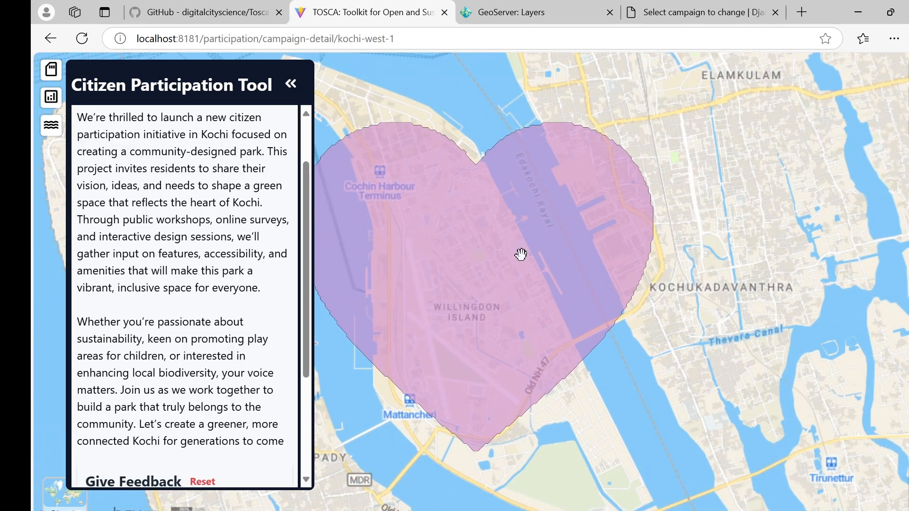
{"action": "scroll", "coordinate": [521, 255], "scroll_direction": "down", "scroll_amount": 3}
{"action": "left_click_drag", "start_coordinate": [487, 272], "coordinate": [595, 273]}
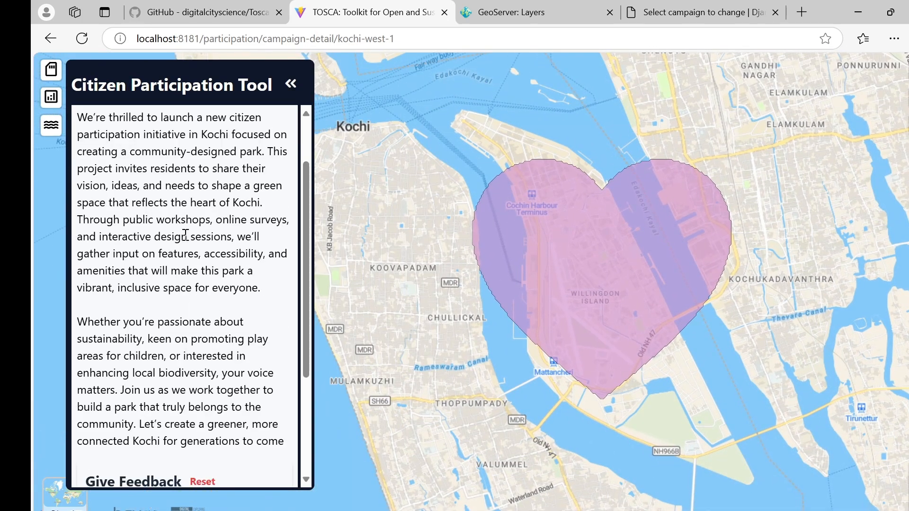
{"action": "scroll", "coordinate": [187, 233], "scroll_direction": "down", "scroll_amount": 3}
{"action": "scroll", "coordinate": [186, 233], "scroll_direction": "down", "scroll_amount": 1}
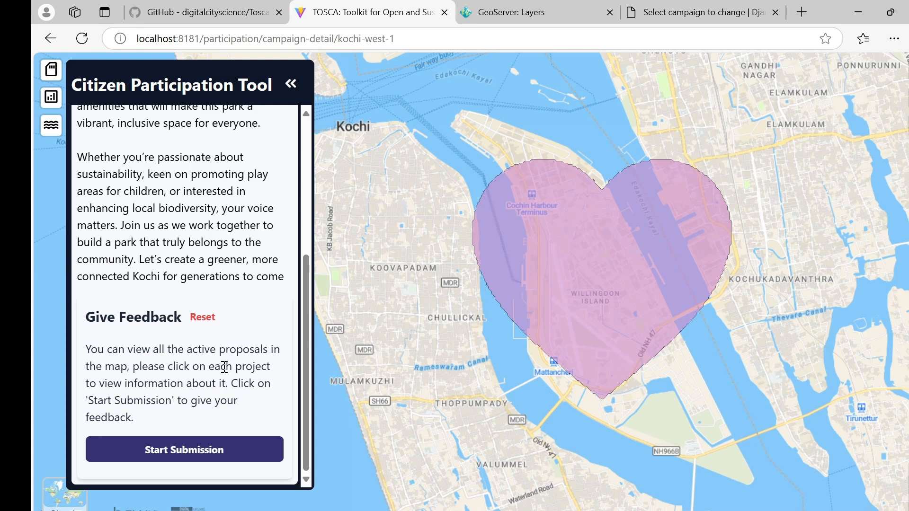
{"action": "key", "text": "ctrl+minus"}
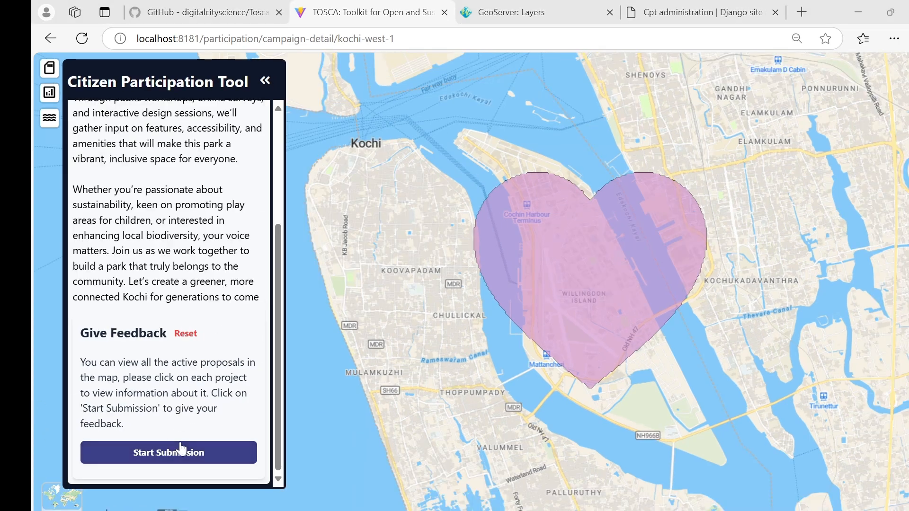
Rate the campaign five stars and send only the rating.
{"action": "left_click", "coordinate": [169, 462]}
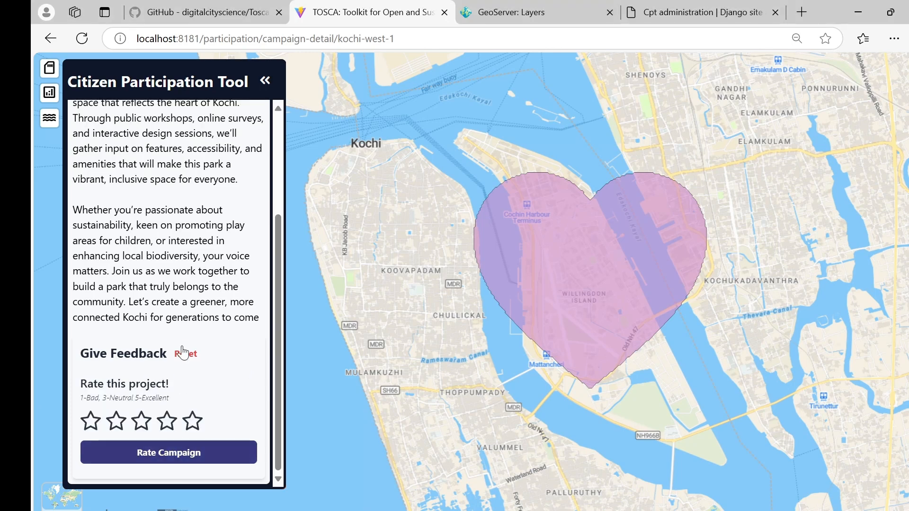
{"action": "left_click", "coordinate": [194, 427]}
{"action": "left_click", "coordinate": [188, 454]}
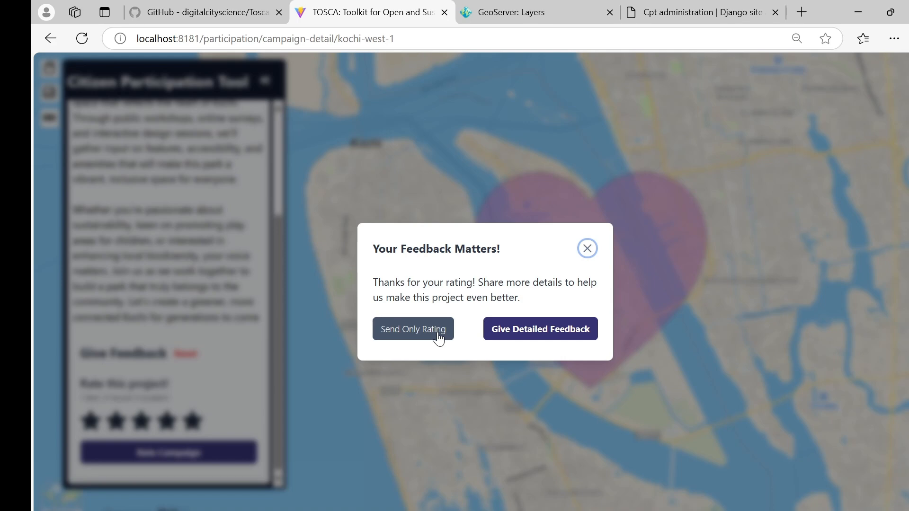
{"action": "left_click", "coordinate": [438, 339]}
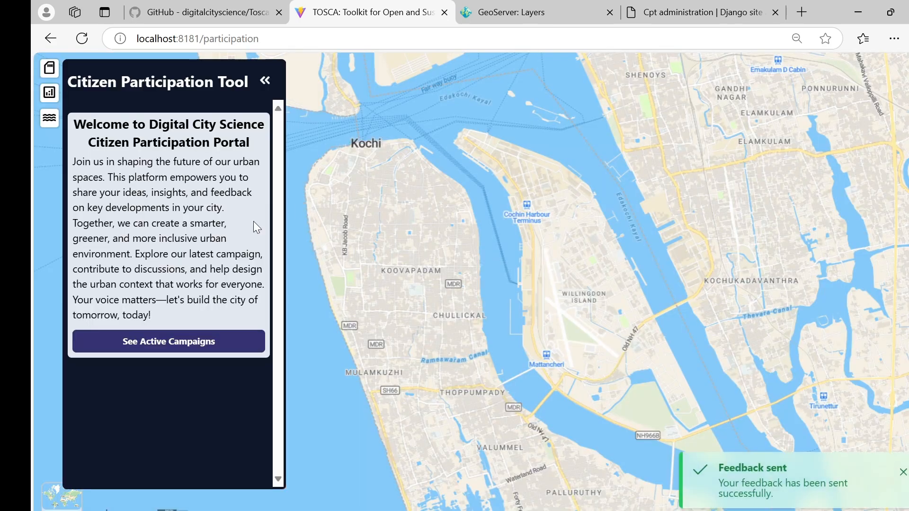
Reopen the New Park campaign, rate it five stars again, and choose Give Detailed Feedback.
{"action": "left_click", "coordinate": [164, 341]}
{"action": "left_click", "coordinate": [175, 131]}
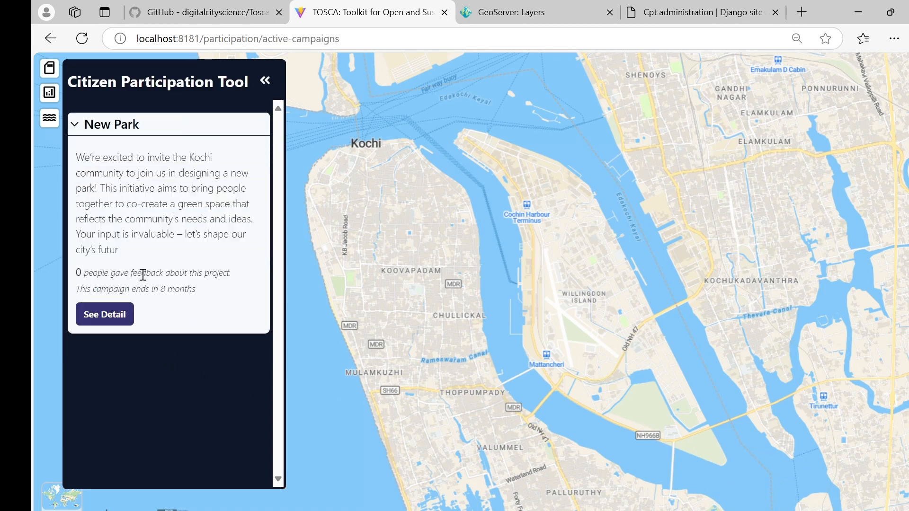
{"action": "left_click", "coordinate": [113, 316]}
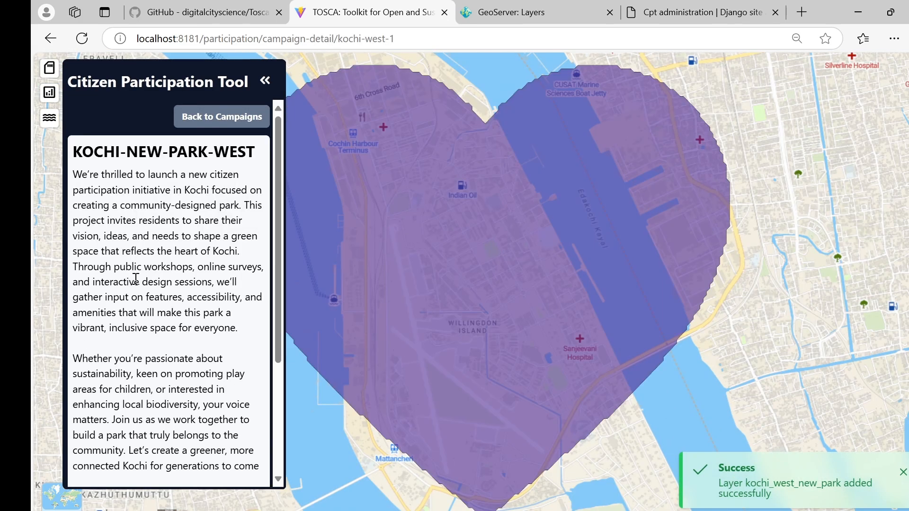
{"action": "scroll", "coordinate": [388, 311], "scroll_direction": "down", "scroll_amount": 2}
{"action": "scroll", "coordinate": [227, 304], "scroll_direction": "down", "scroll_amount": 4}
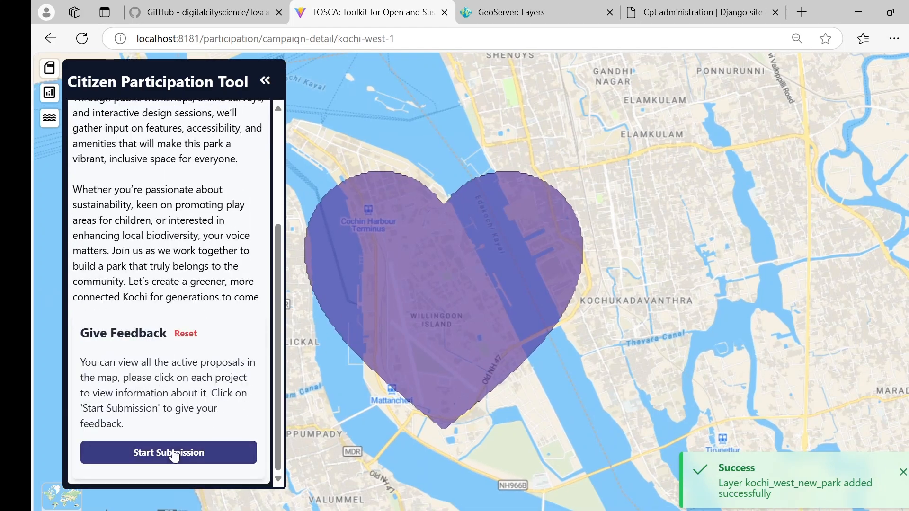
{"action": "left_click", "coordinate": [173, 452]}
{"action": "left_click", "coordinate": [199, 424]}
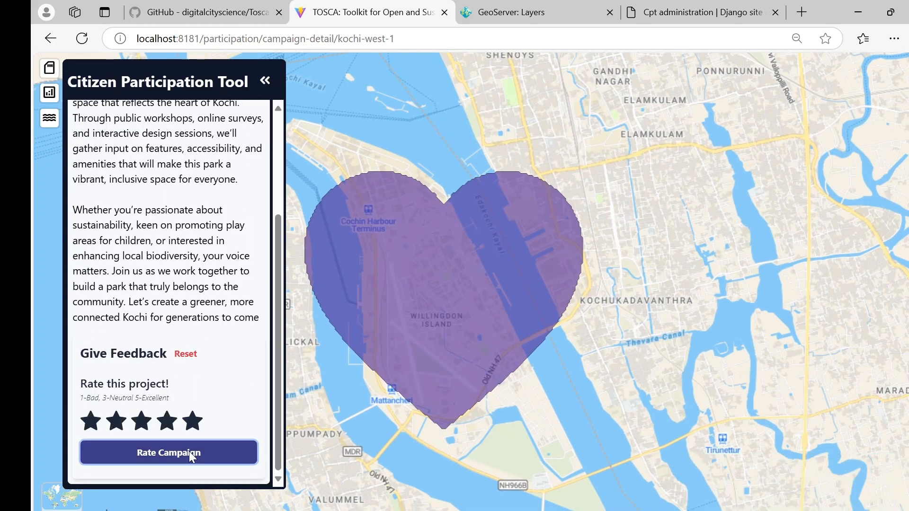
{"action": "left_click", "coordinate": [189, 451]}
{"action": "left_click", "coordinate": [541, 330]}
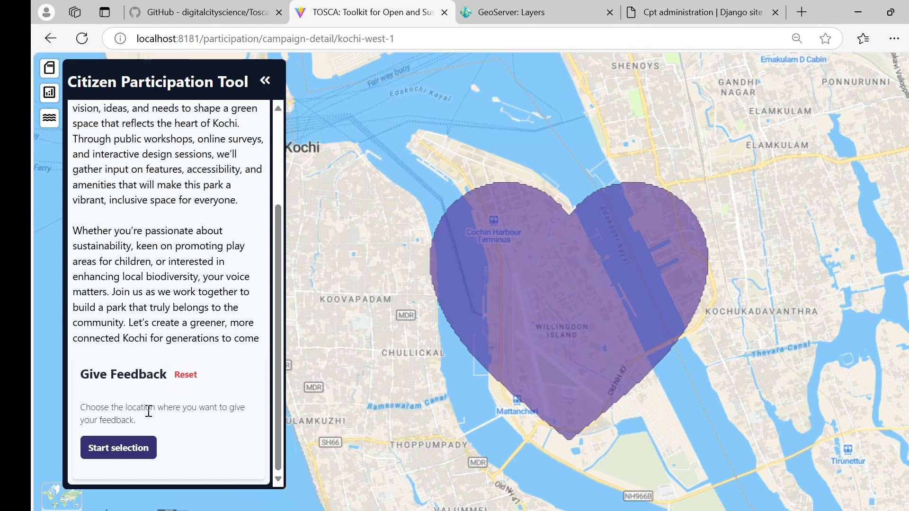
Place a feedback point in the street grid inside the heart-shaped area and finish the selection.
{"action": "left_click", "coordinate": [138, 447]}
{"action": "scroll", "coordinate": [559, 350], "scroll_direction": "up", "scroll_amount": 5}
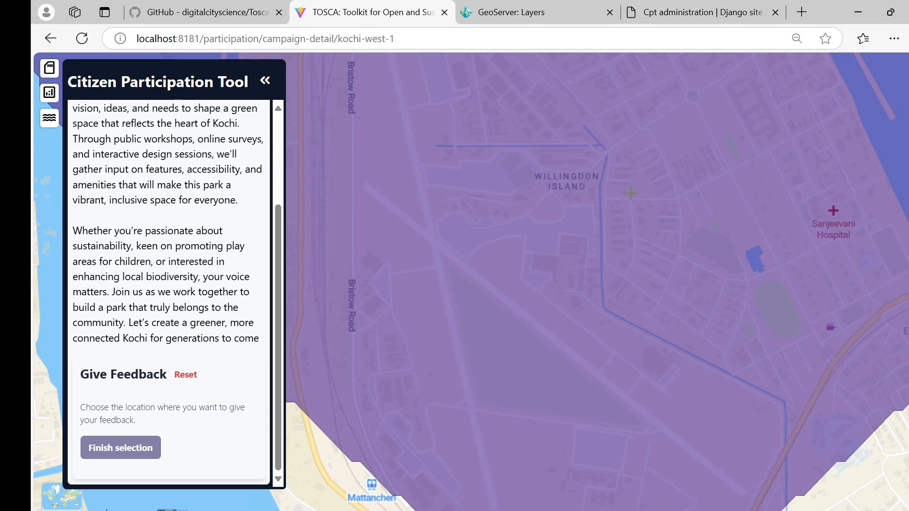
{"action": "scroll", "coordinate": [631, 193], "scroll_direction": "down", "scroll_amount": 4}
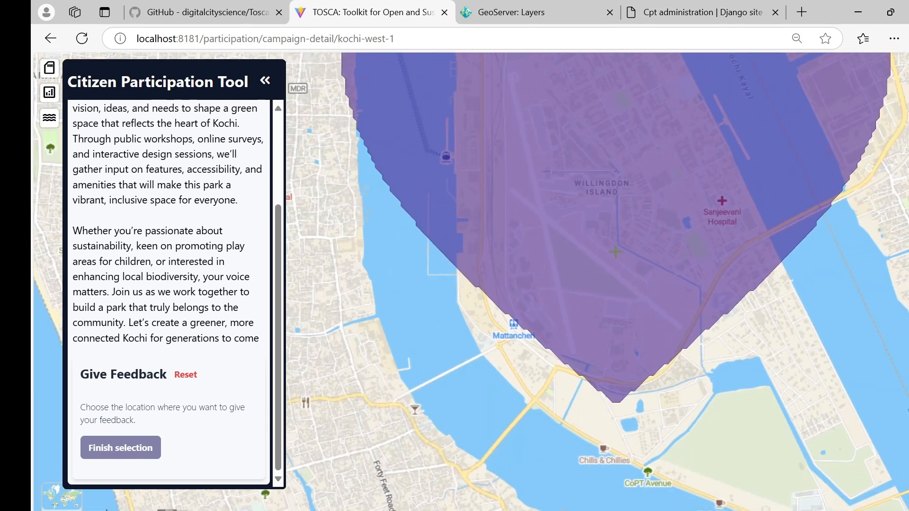
{"action": "scroll", "coordinate": [616, 251], "scroll_direction": "down", "scroll_amount": 2}
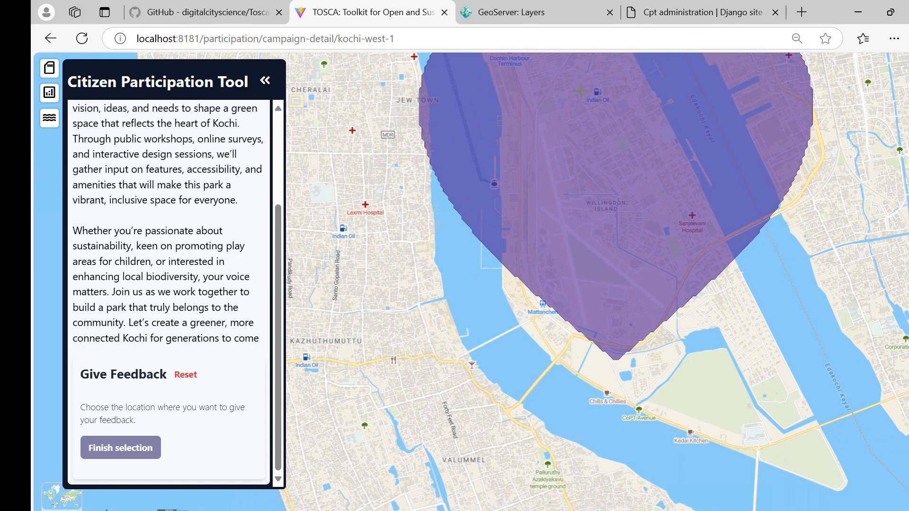
{"action": "scroll", "coordinate": [580, 90], "scroll_direction": "up", "scroll_amount": 6}
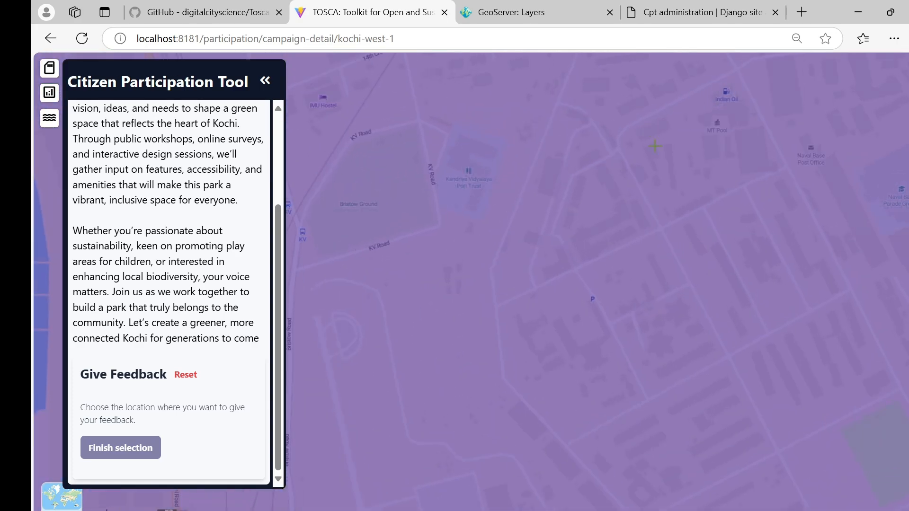
{"action": "left_click", "coordinate": [671, 227]}
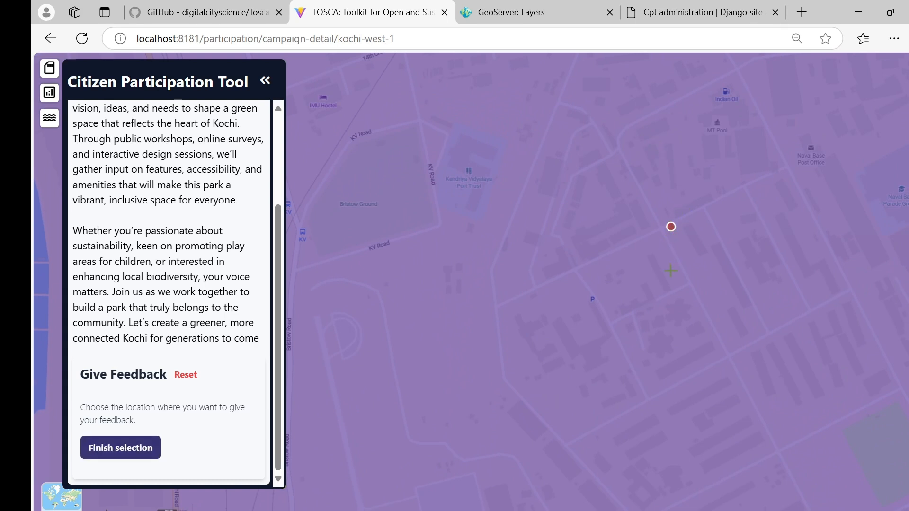
{"action": "left_click", "coordinate": [132, 447]}
{"action": "scroll", "coordinate": [139, 430], "scroll_direction": "down", "scroll_amount": 3}
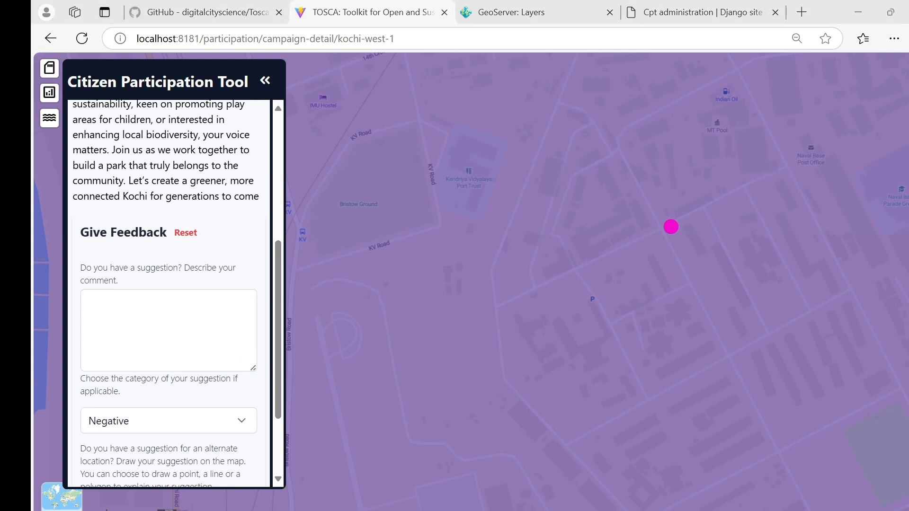
Paste the prepared comment praising the initiative and set its category to Positive.
{"action": "left_click", "coordinate": [150, 319]}
{"action": "type", "text": "Absolutely love this initiative! Creating a community-designed park is such a fantastic way to bring people together and make sure the space reflects what Kochi really needs. Looking forward to seeing everyone's ideas come to life – this will be a wonderful addition to our city!"}
{"action": "scroll", "coordinate": [150, 319], "scroll_direction": "up", "scroll_amount": 3}
{"action": "scroll", "coordinate": [179, 250], "scroll_direction": "down", "scroll_amount": 3}
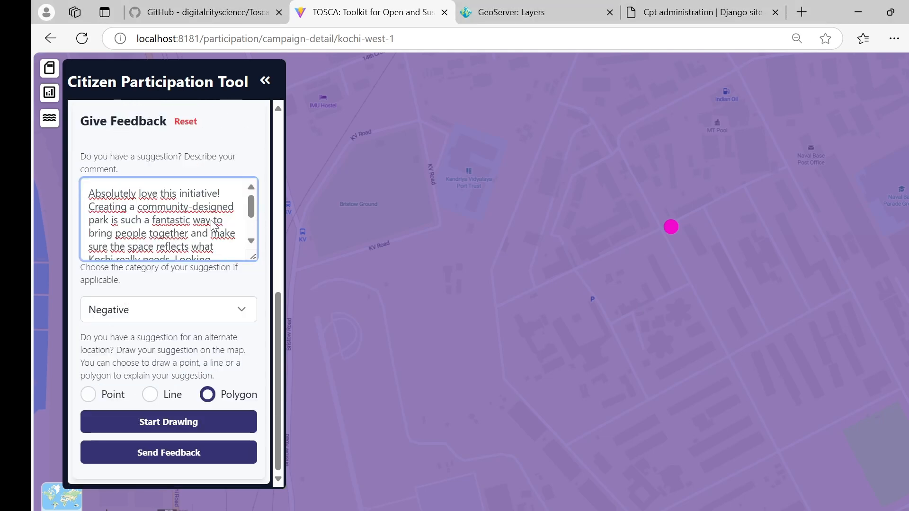
{"action": "left_click", "coordinate": [155, 315]}
{"action": "left_click", "coordinate": [146, 396]}
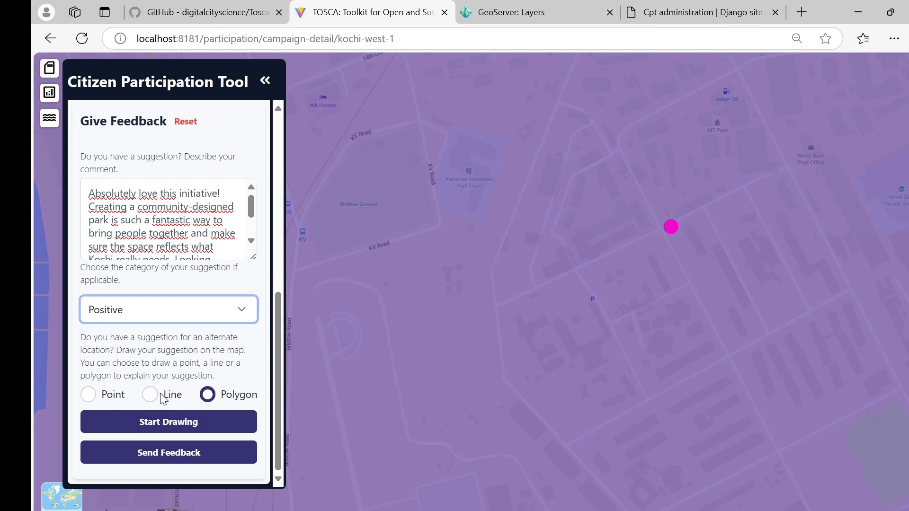
Draw a polygon suggestion east of the point, add it to the items, and send the feedback.
{"action": "left_click", "coordinate": [166, 422]}
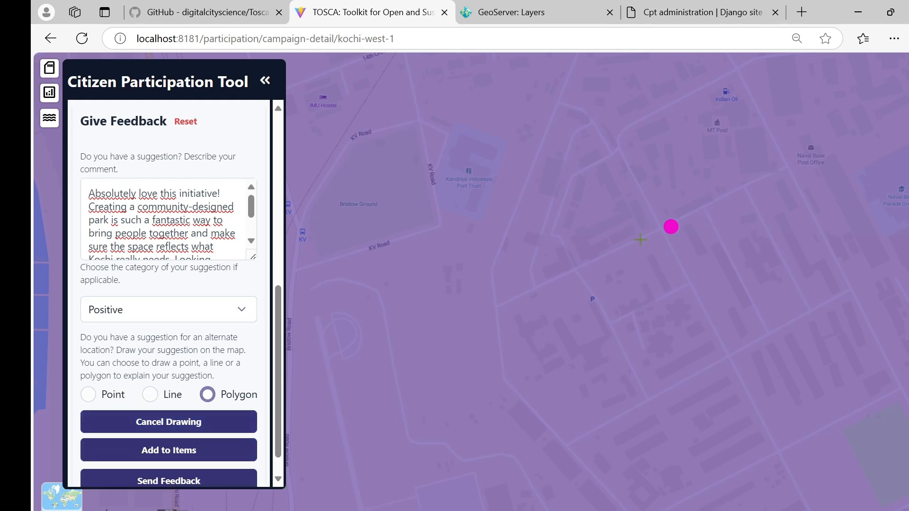
{"action": "left_click_drag", "start_coordinate": [680, 258], "coordinate": [682, 260]}
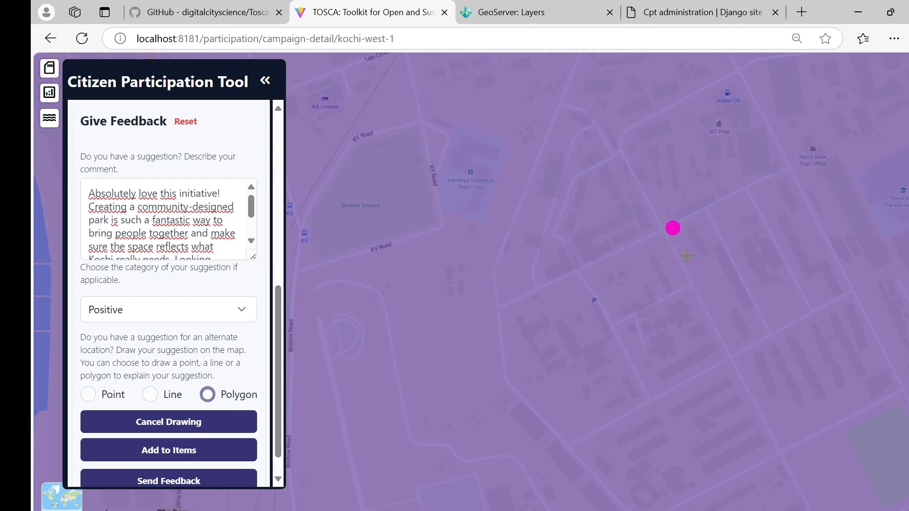
{"action": "left_click", "coordinate": [850, 295]}
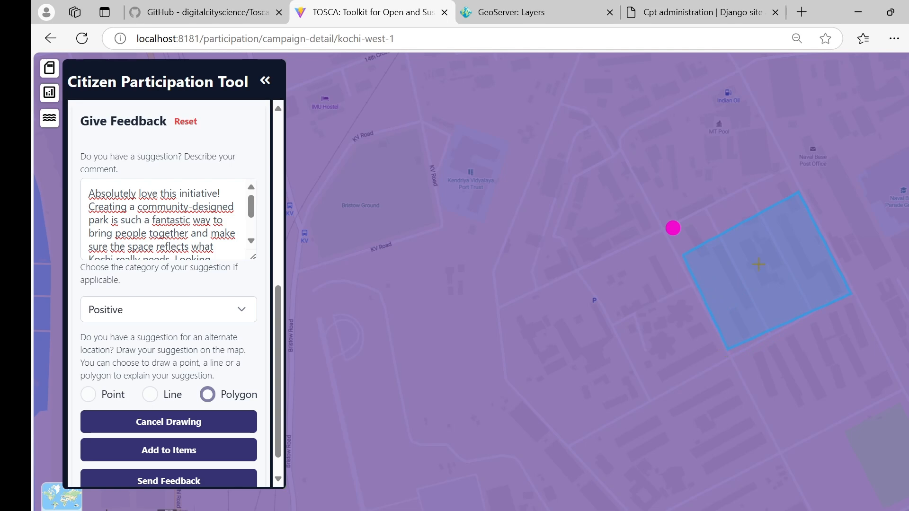
{"action": "left_click", "coordinate": [188, 453]}
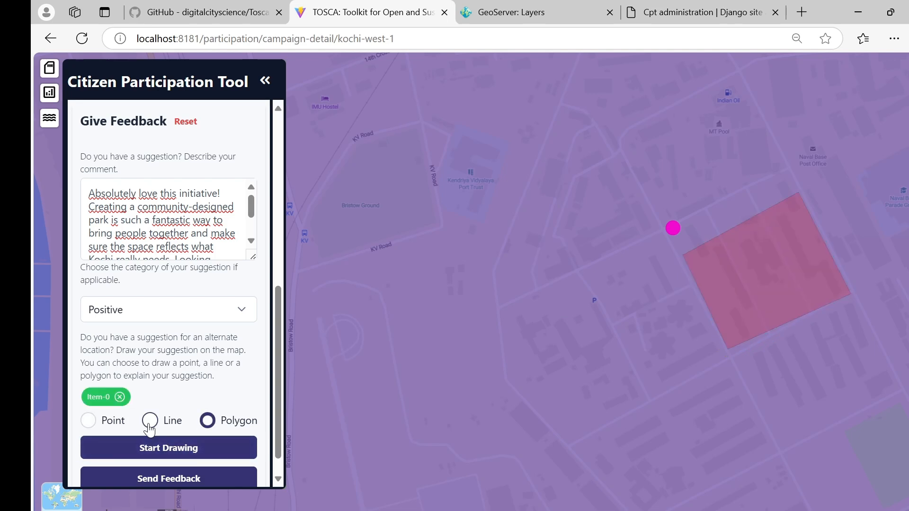
{"action": "scroll", "coordinate": [167, 398], "scroll_direction": "down", "scroll_amount": 1}
{"action": "left_click", "coordinate": [183, 454]}
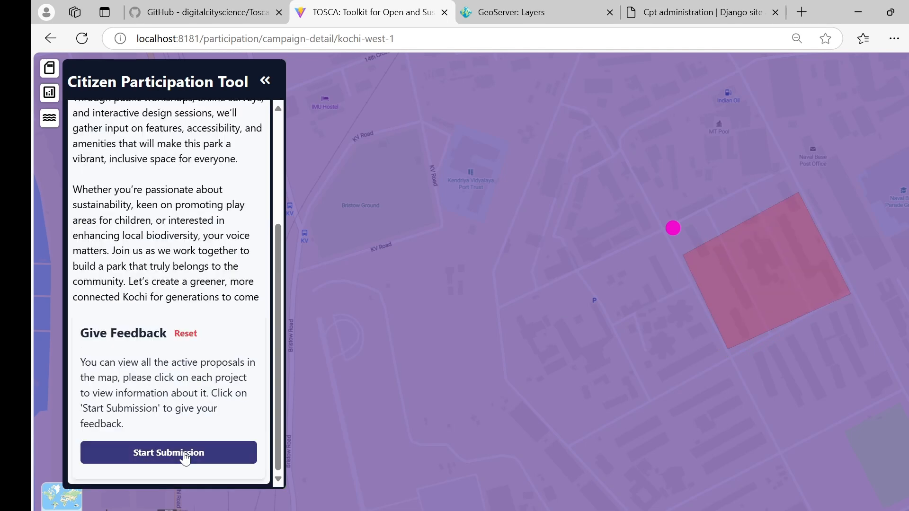